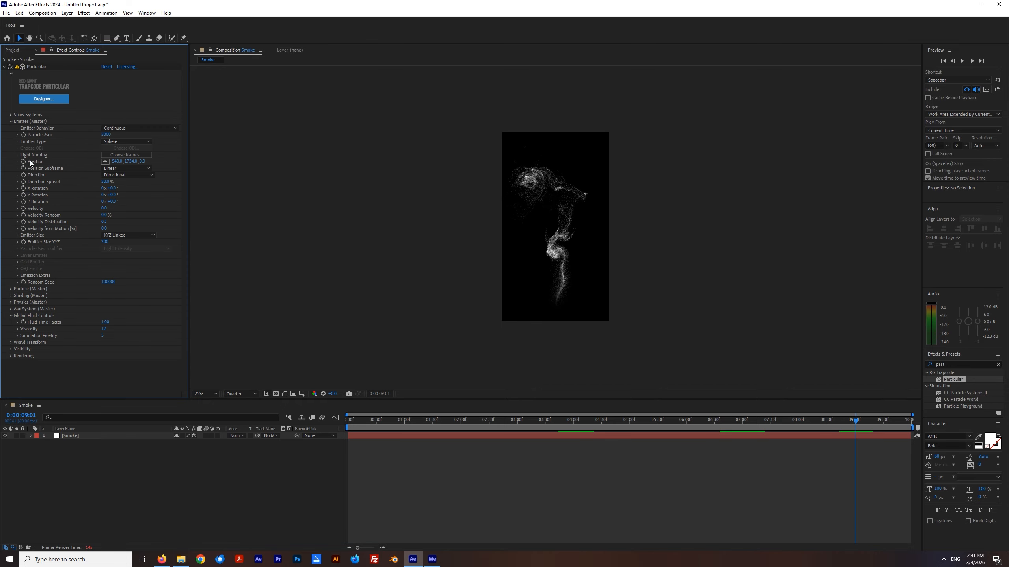
# - Lower the Particular emitter's Y position to about 1857 and set the current time to 4 seconds
pyautogui.click(159, 169)
pyautogui.moveTo(160, 170); pyautogui.dragTo(171, 173)
pyautogui.click(332, 283)
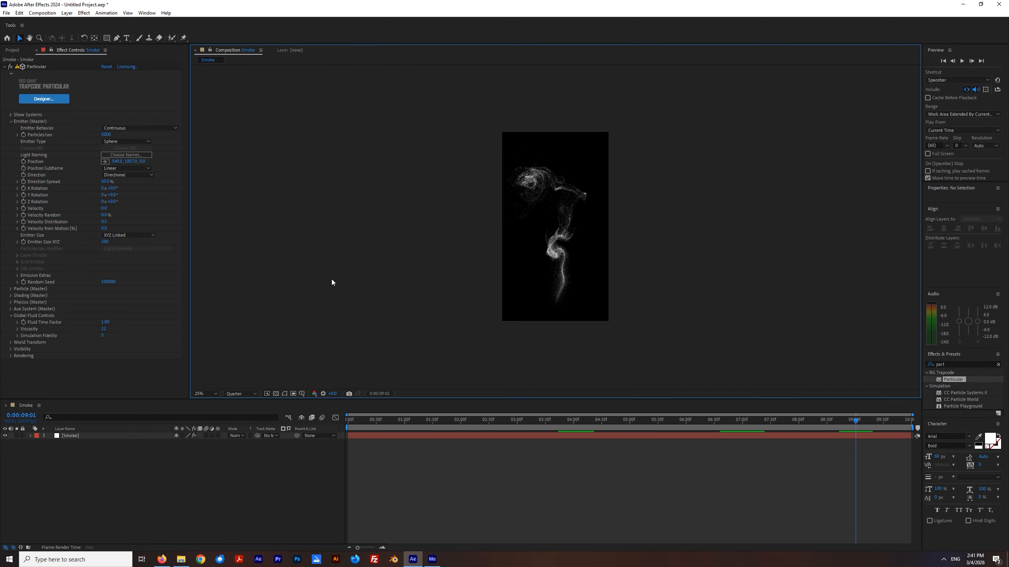
pyautogui.click(10, 121)
pyautogui.click(569, 426)
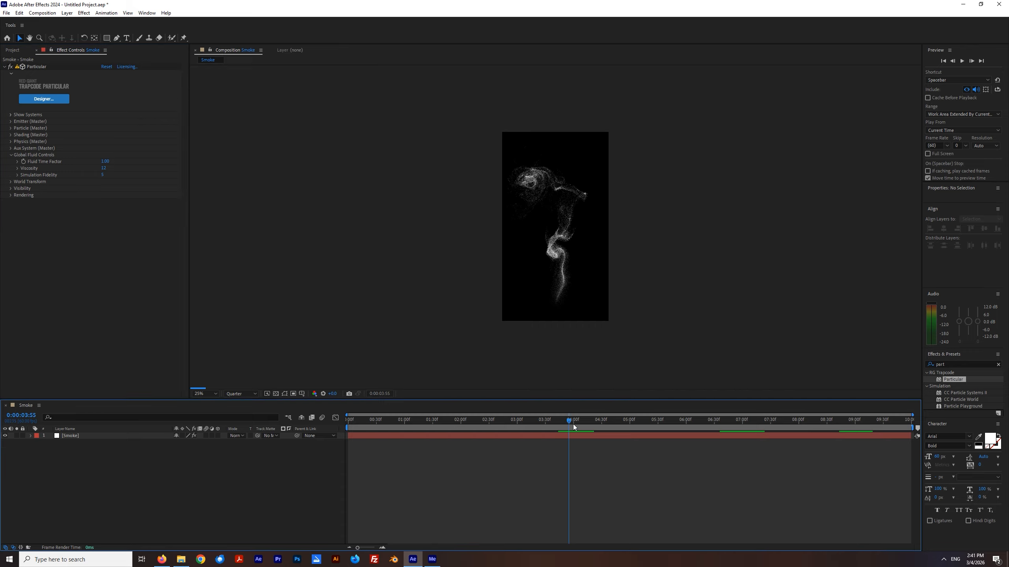
pyautogui.click(9, 154)
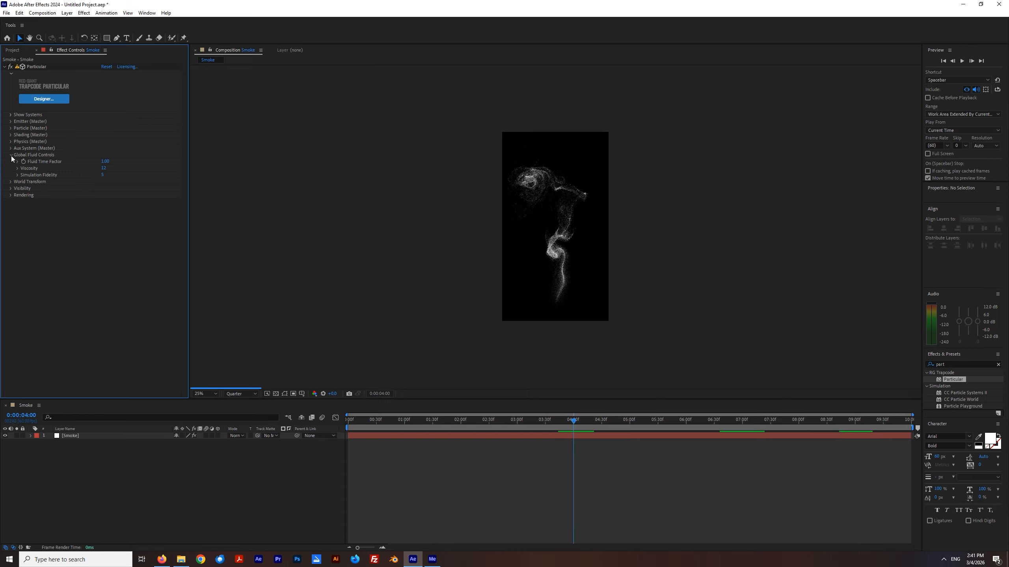
# - Set the emitter's particles per second to 100000 and move the current time to 7 seconds
pyautogui.click(10, 121)
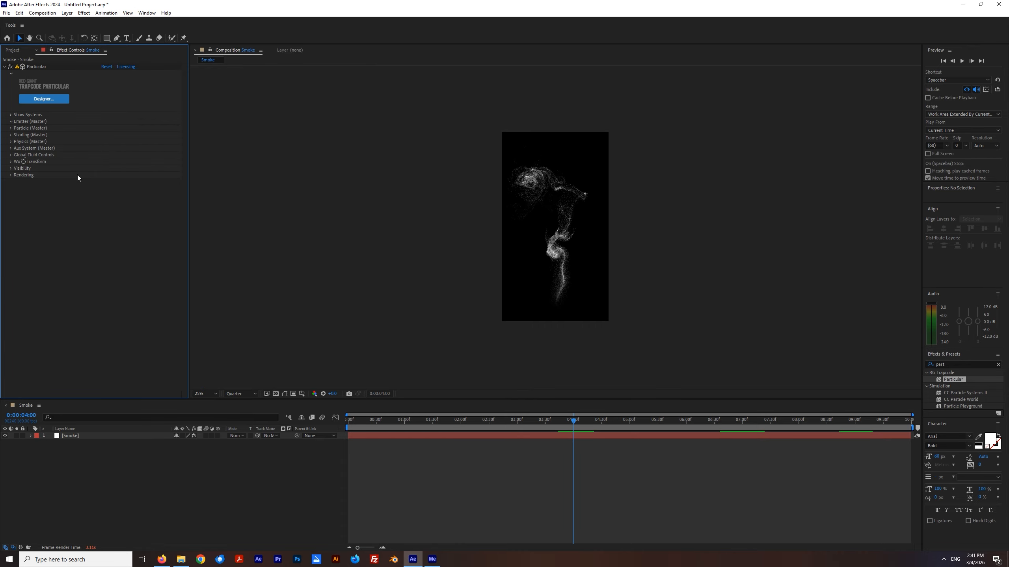
pyautogui.click(108, 135)
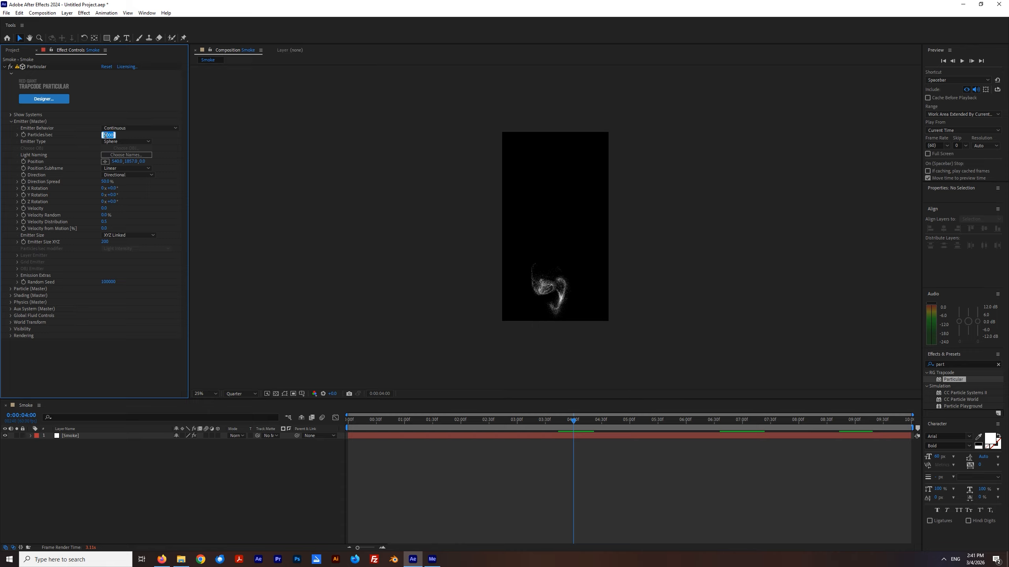
pyautogui.write('1')
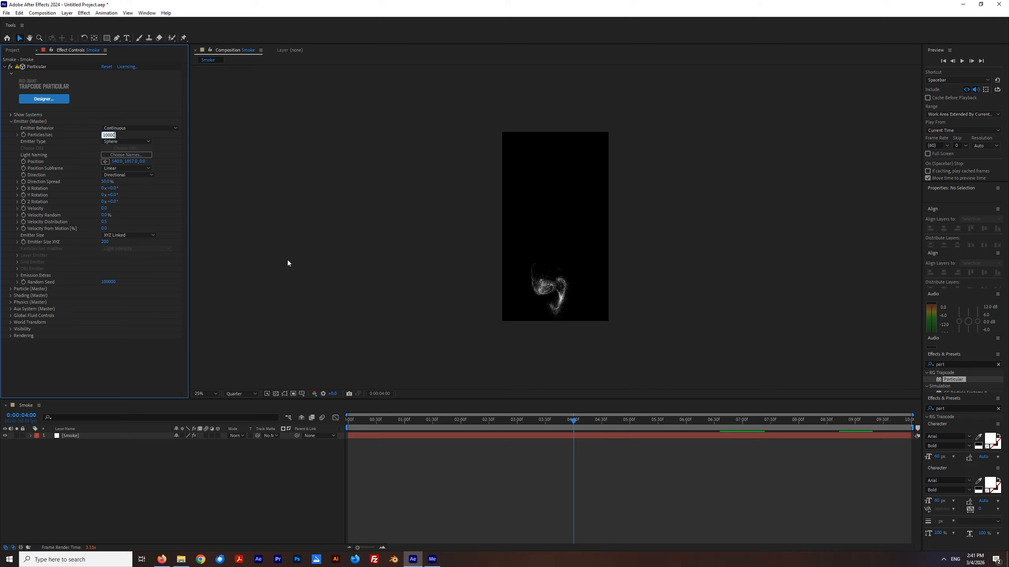
pyautogui.press('Return')
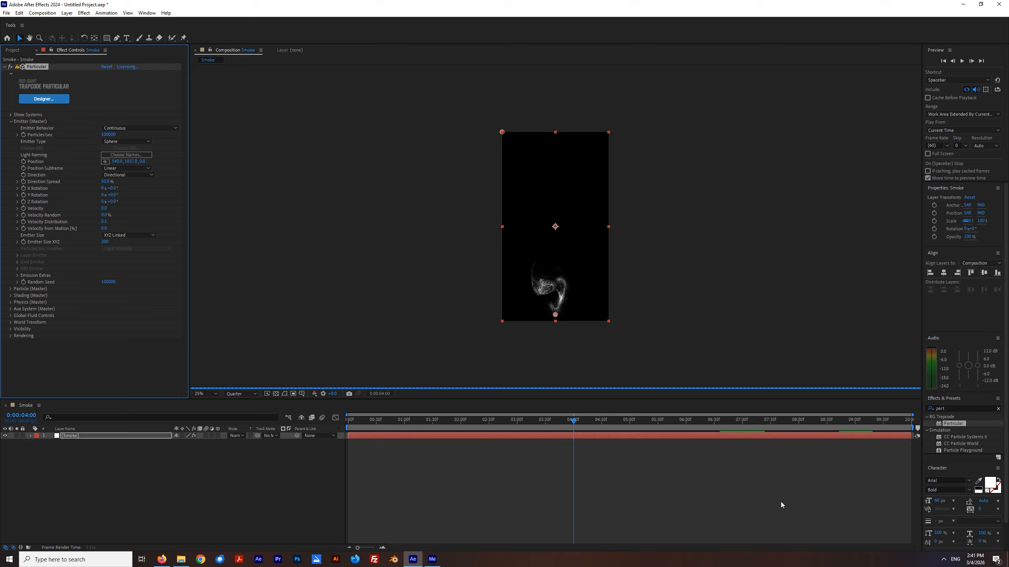
pyautogui.click(742, 424)
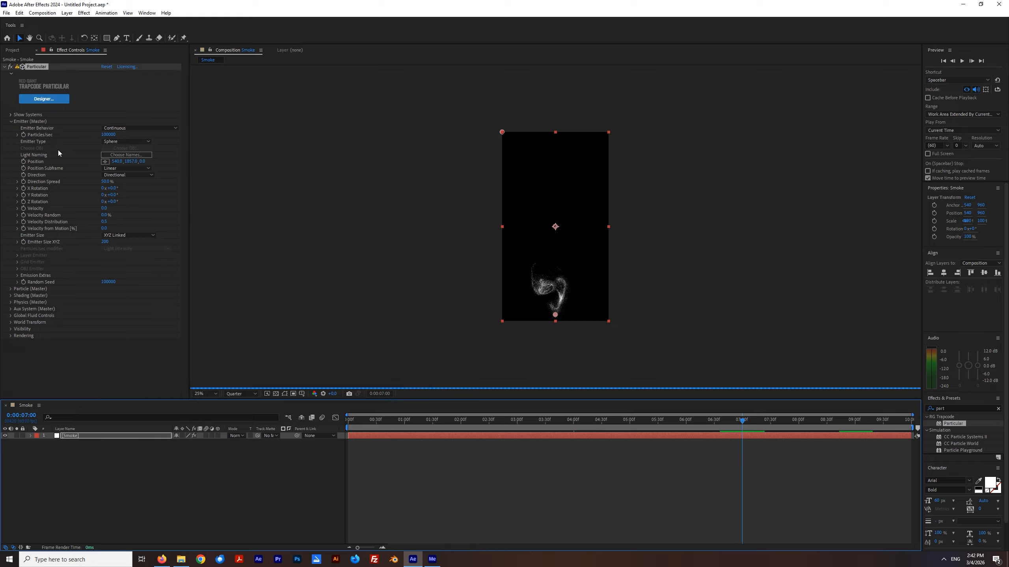
# - Set the master particle size to 1 and its opacity to 30
pyautogui.click(11, 122)
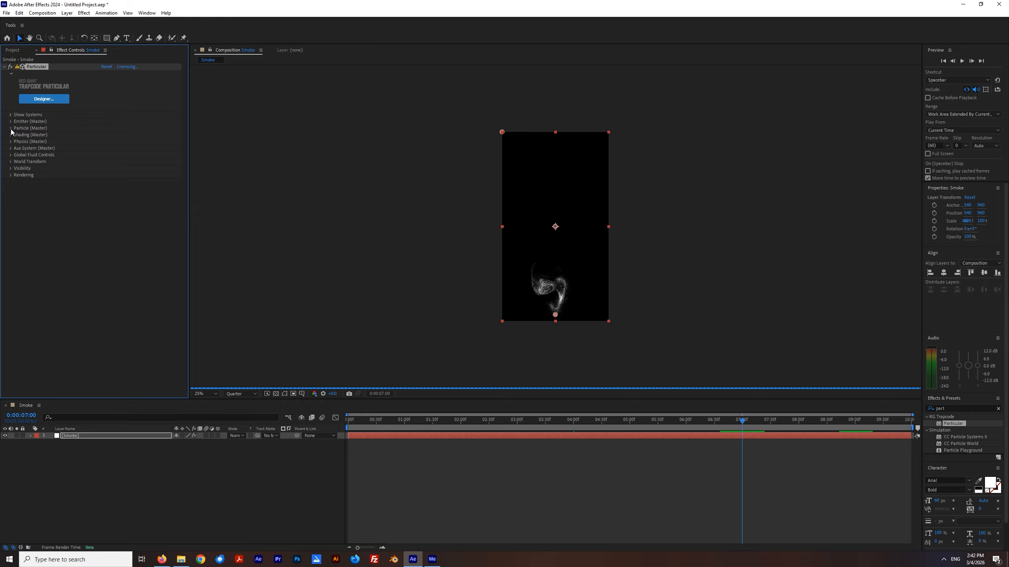
pyautogui.click(10, 129)
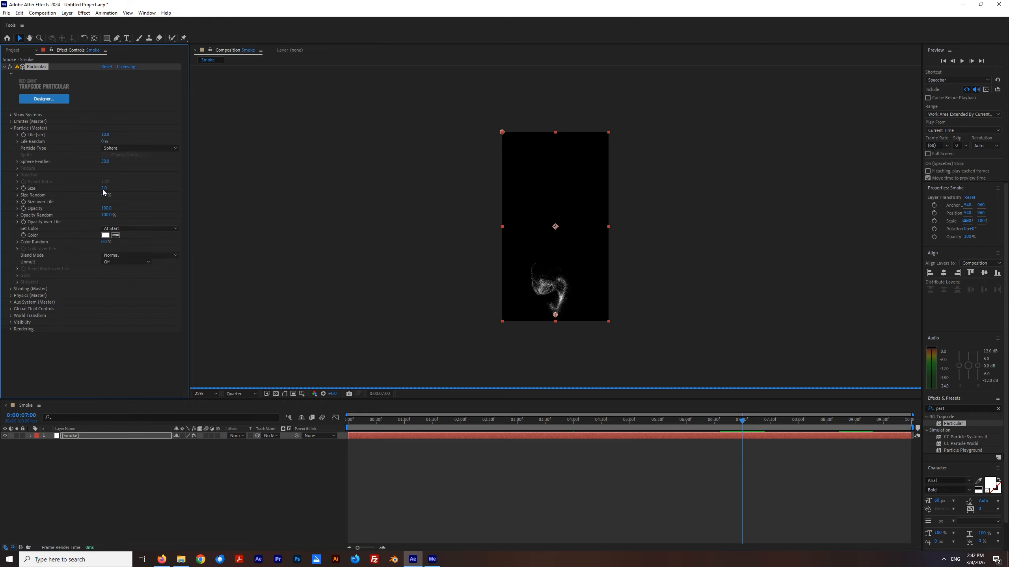
pyautogui.click(104, 189)
pyautogui.write('1')
pyautogui.press('Return')
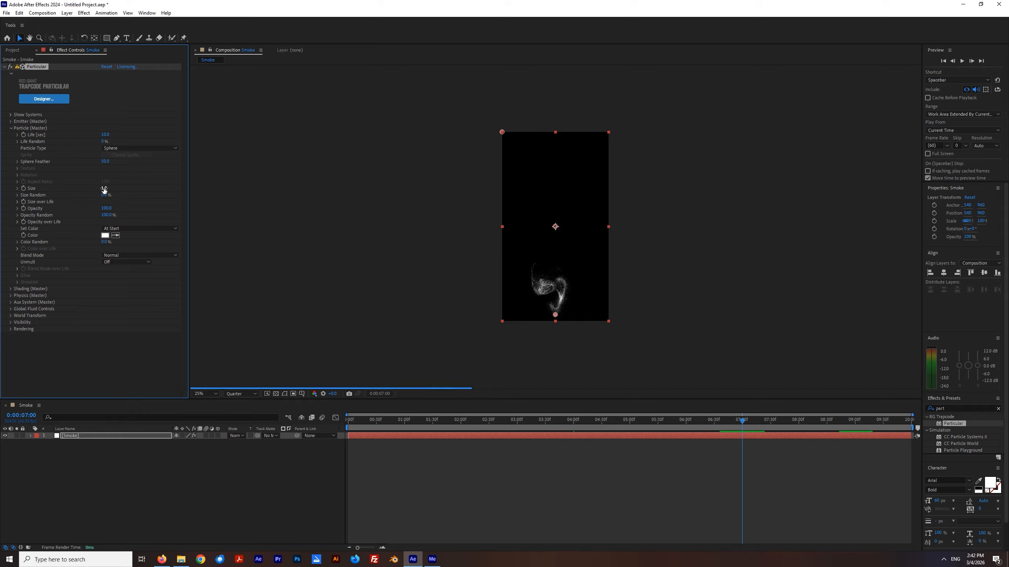
pyautogui.click(107, 208)
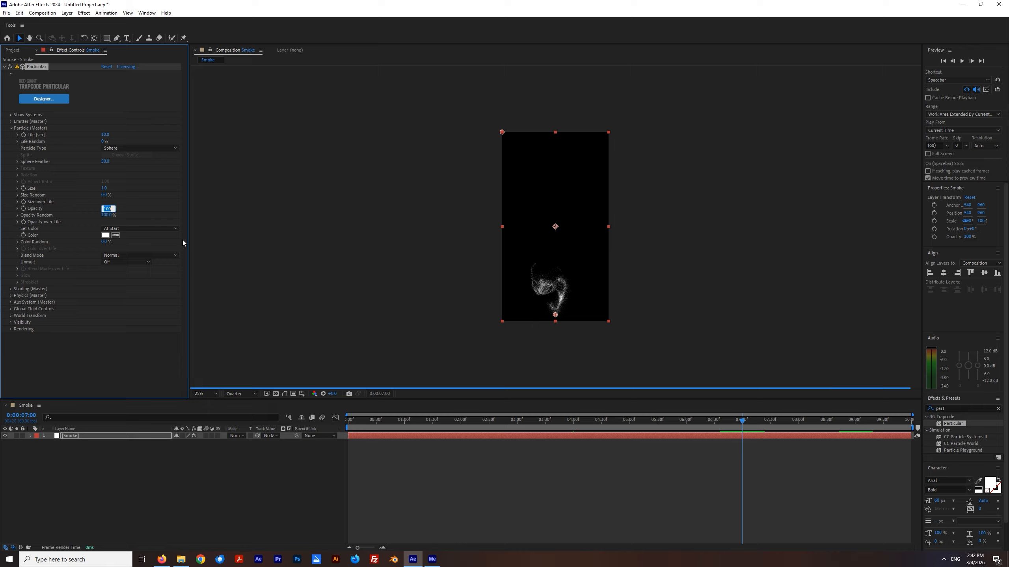
pyautogui.write('30')
pyautogui.press('Return')
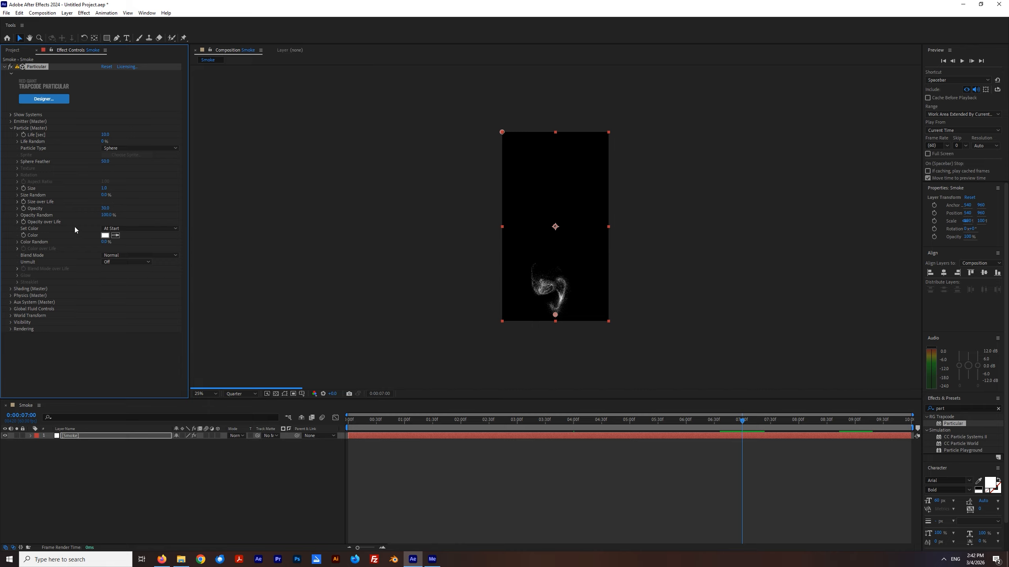
pyautogui.click(12, 130)
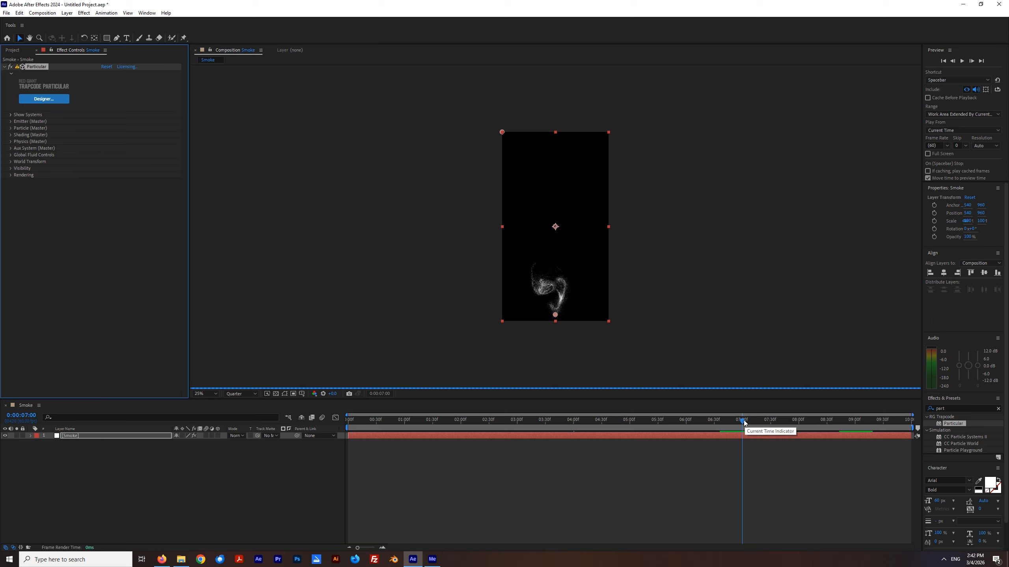
# - Add a new camera layer to the Smoke composition, accepting the offered camera settings
pyautogui.click(124, 479)
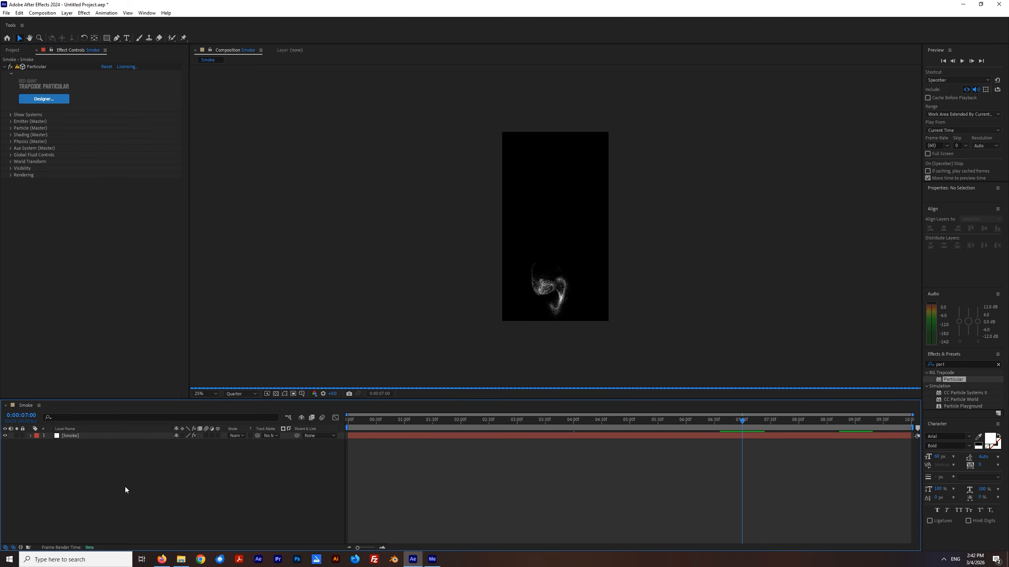
pyautogui.rightClick(124, 487)
pyautogui.moveTo(154, 394)
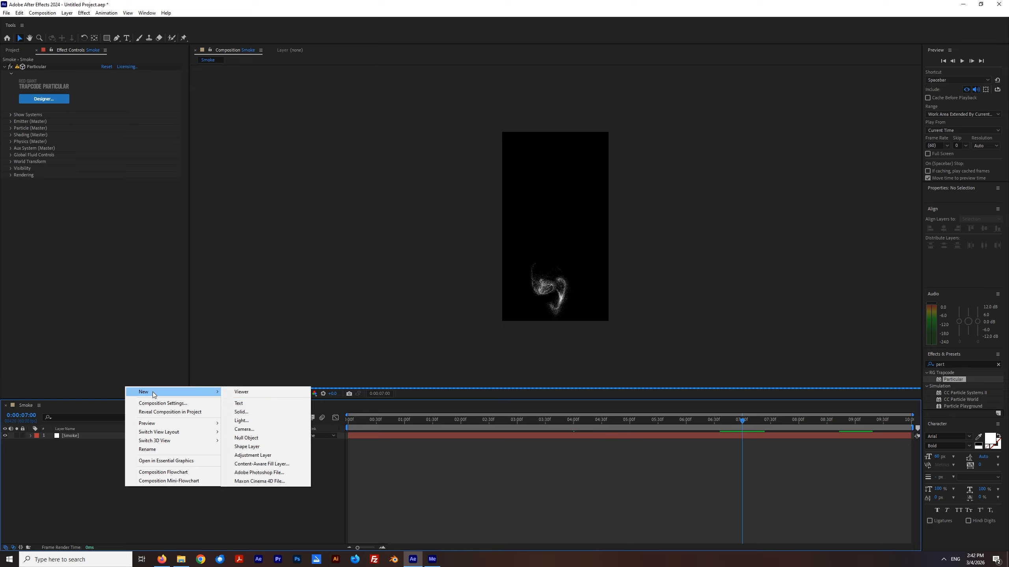
pyautogui.click(242, 428)
pyautogui.click(590, 365)
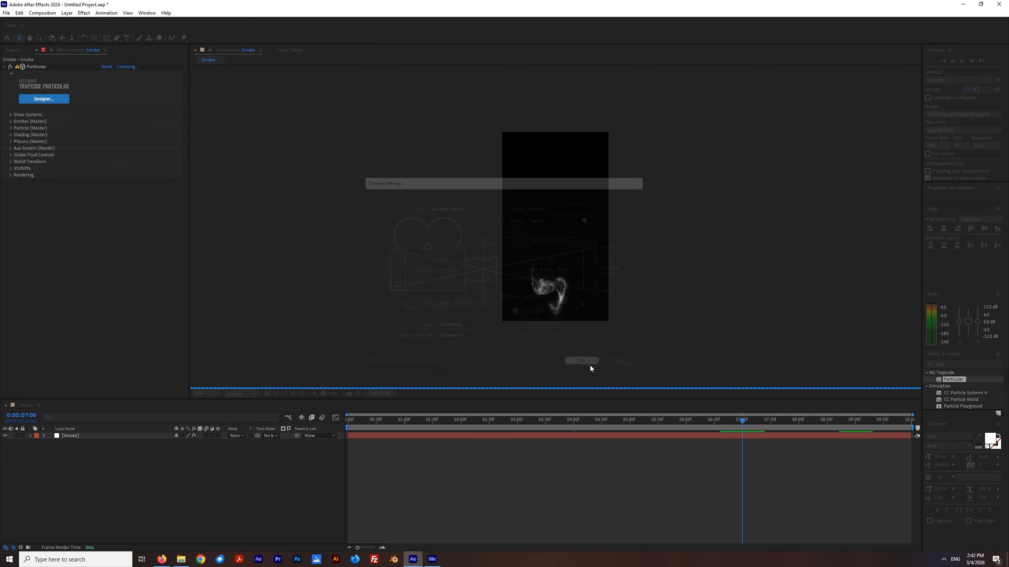
# - Set the camera's aperture to 1000 pixels in its camera options
pyautogui.click(31, 436)
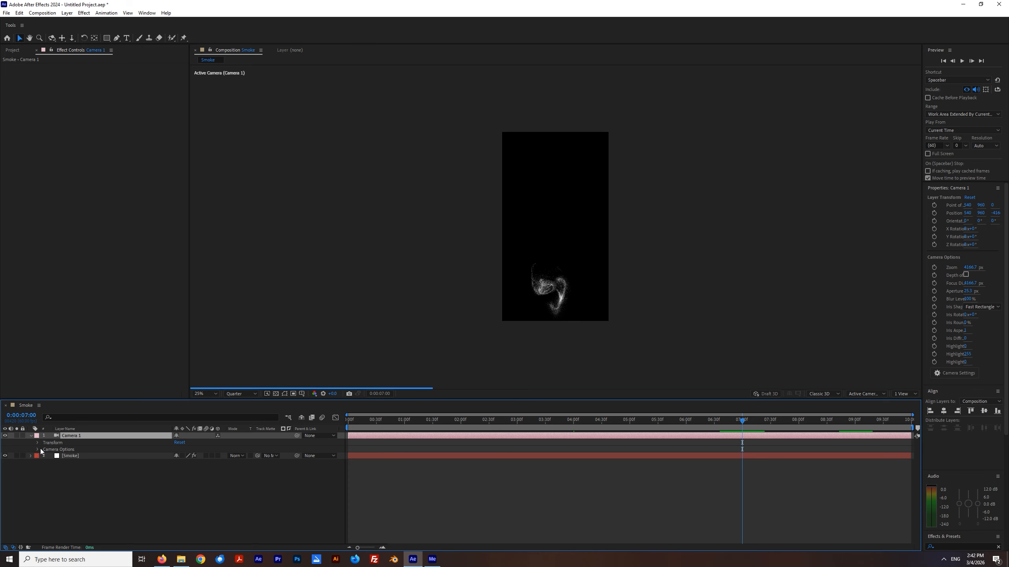
pyautogui.click(41, 450)
pyautogui.click(39, 449)
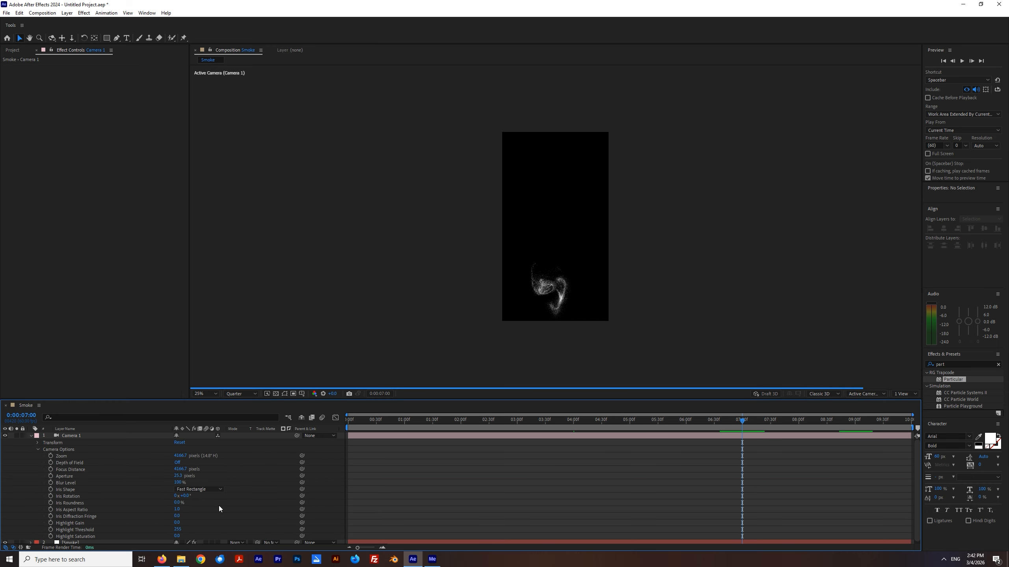
pyautogui.click(178, 476)
pyautogui.write('1000')
pyautogui.press('Return')
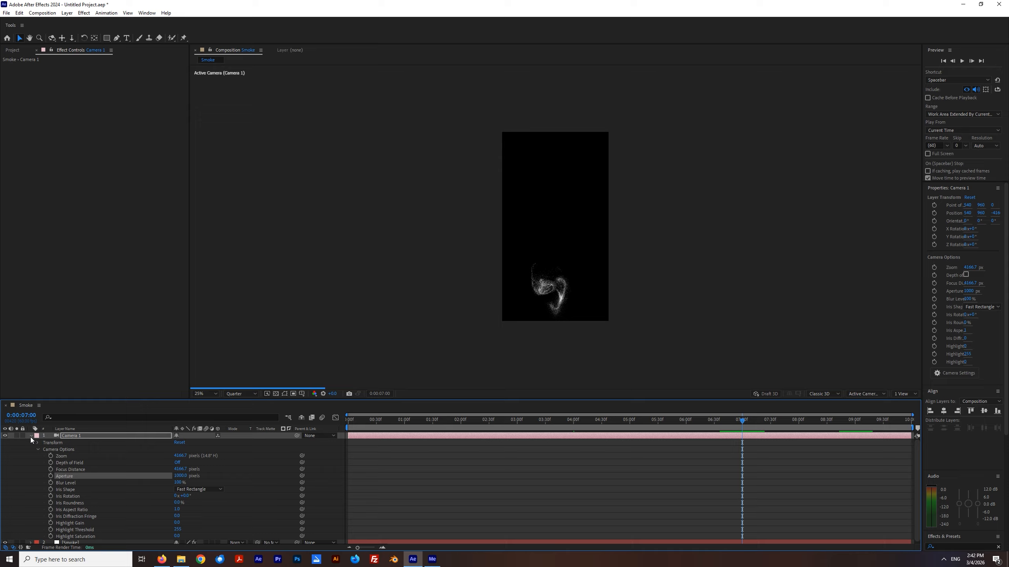
pyautogui.click(30, 437)
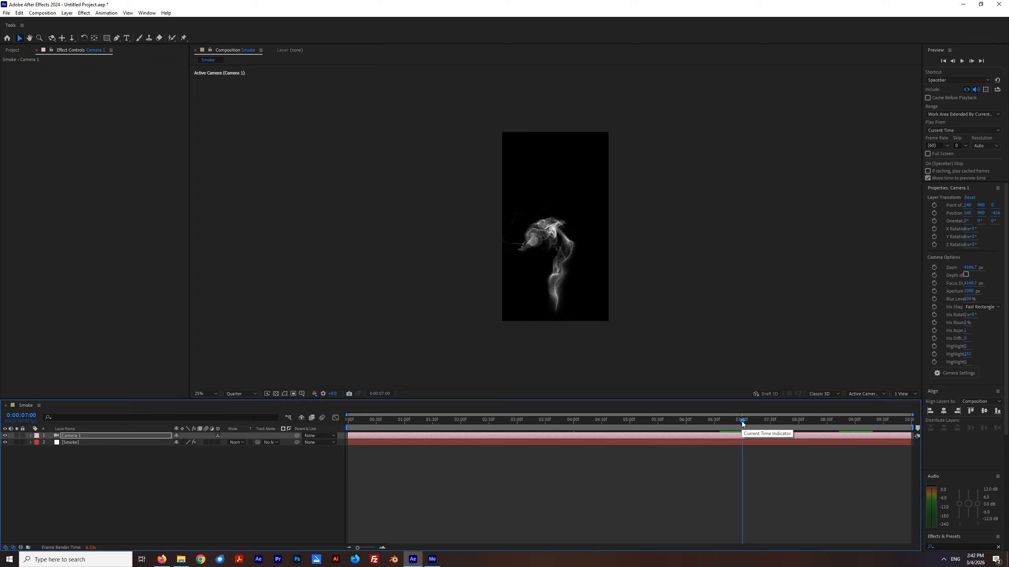
# - Set the current time to 0:00:08:30 and change the fluid physics random seed to 1
pyautogui.click(739, 290)
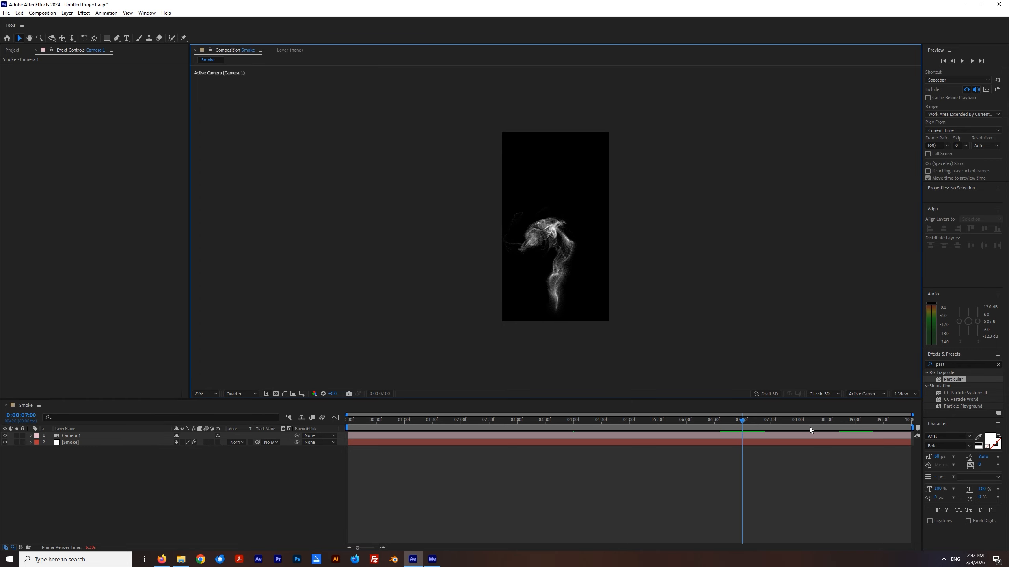
pyautogui.click(826, 422)
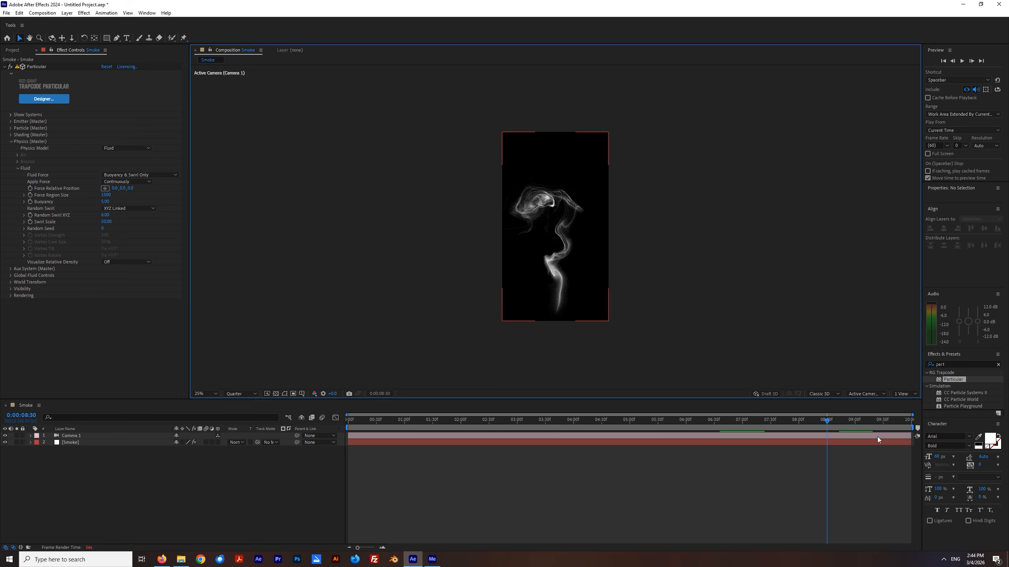
pyautogui.click(826, 421)
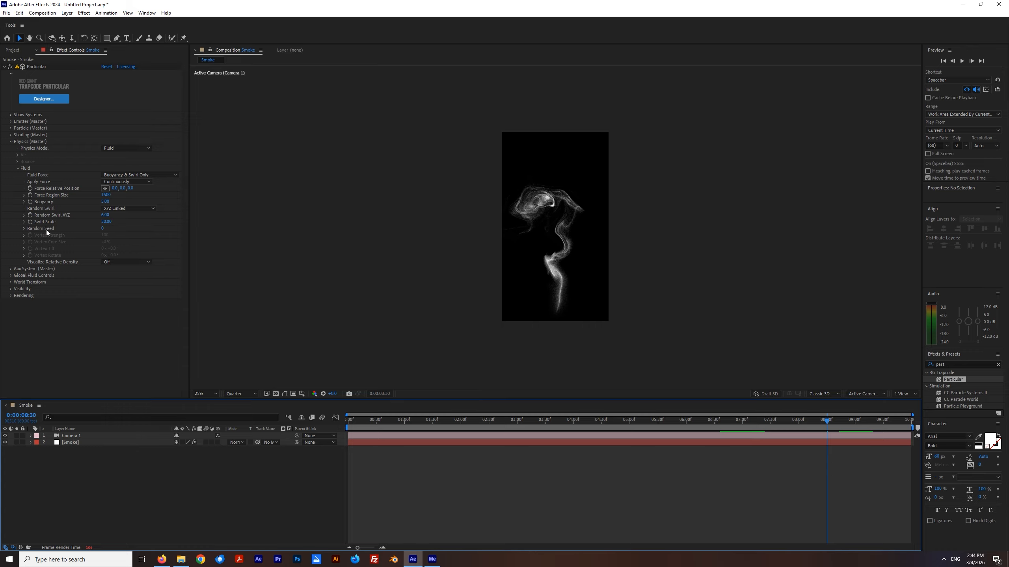
pyautogui.click(104, 228)
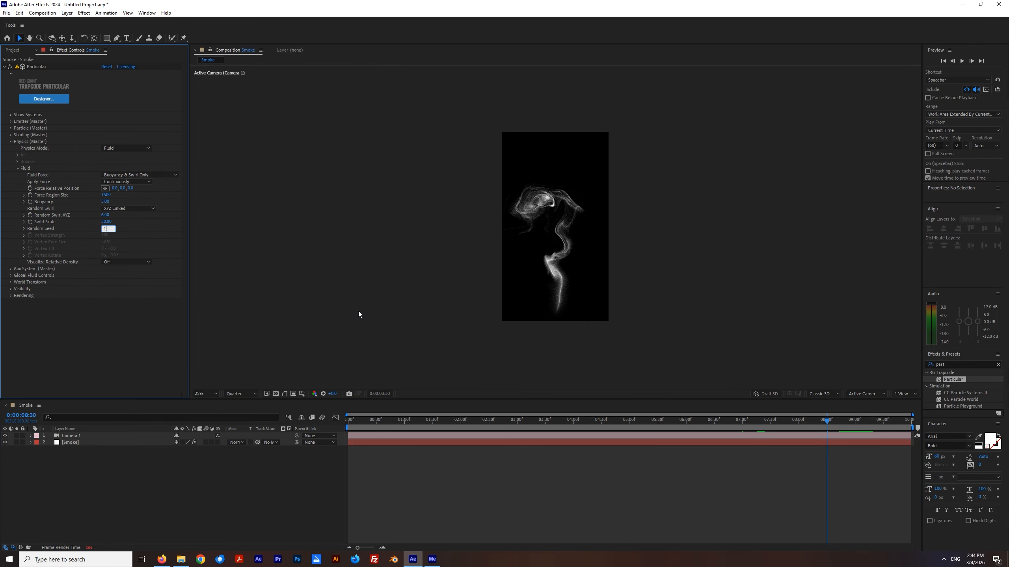
pyautogui.press('Return')
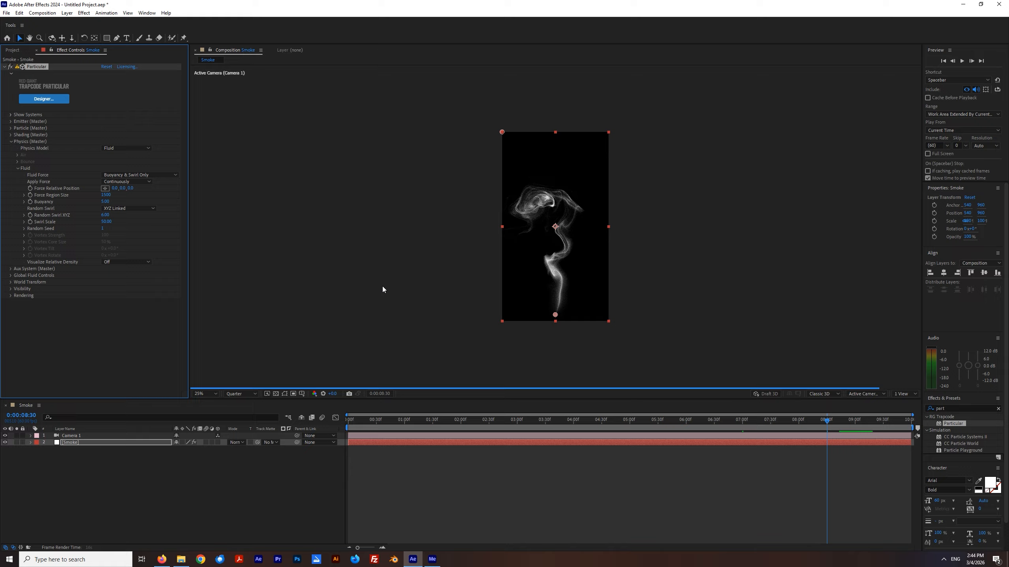
pyautogui.press('.')
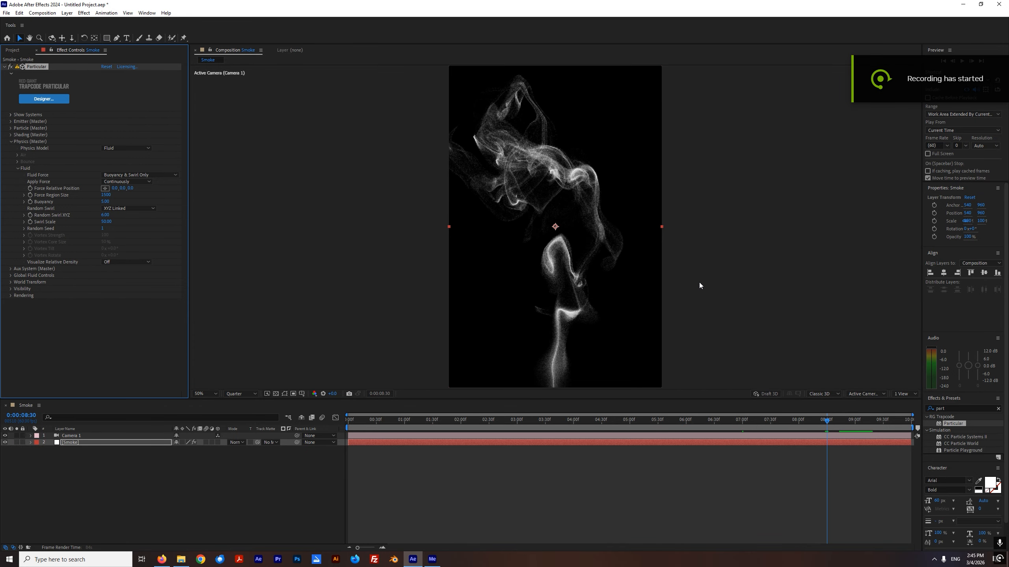
pyautogui.press(',')
pyautogui.moveTo(186, 249); pyautogui.dragTo(191, 249)
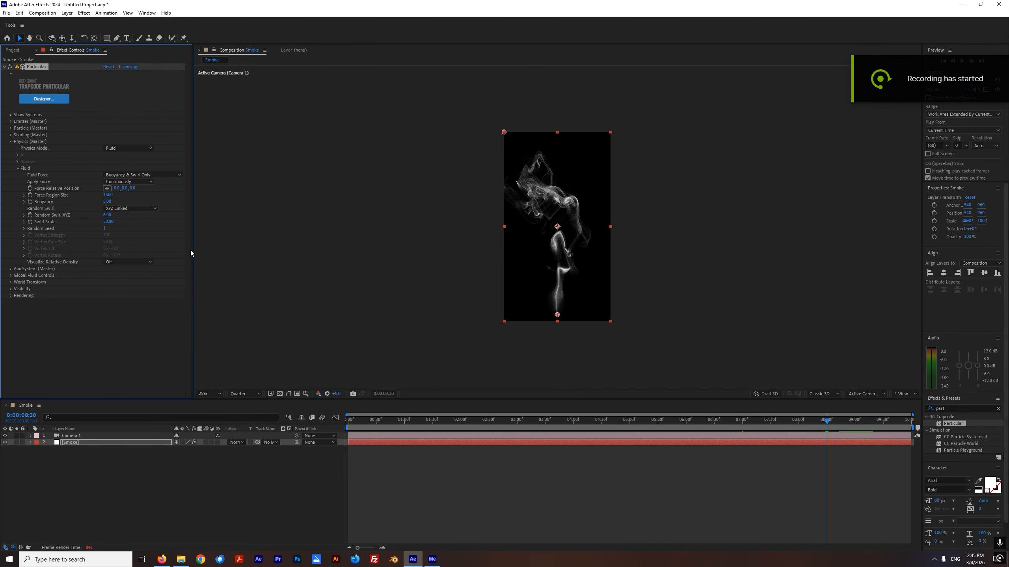
pyautogui.click(283, 257)
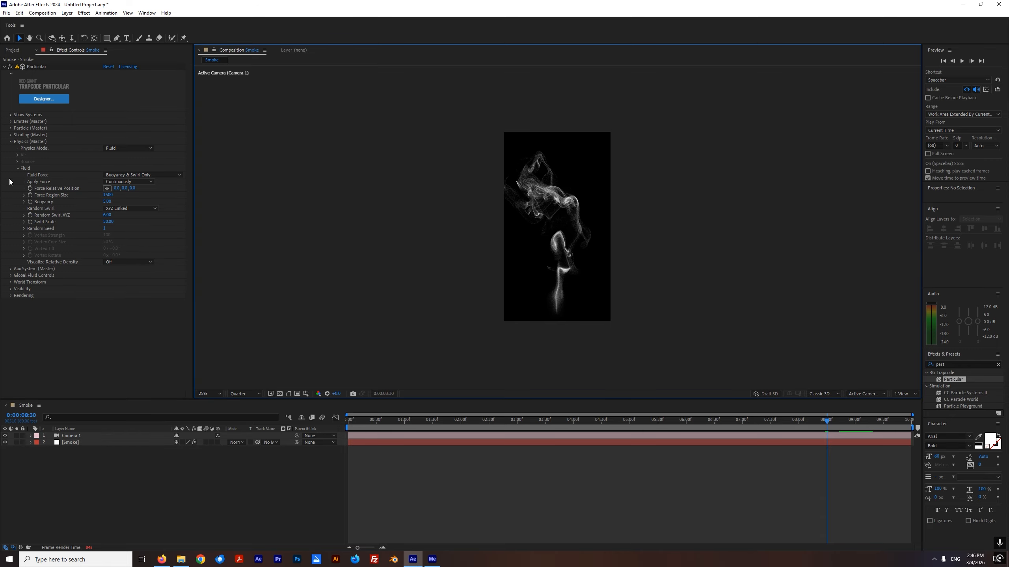
# - Set the simulation fidelity in the global fluid controls to 4 and inspect the smoke up close
pyautogui.click(10, 276)
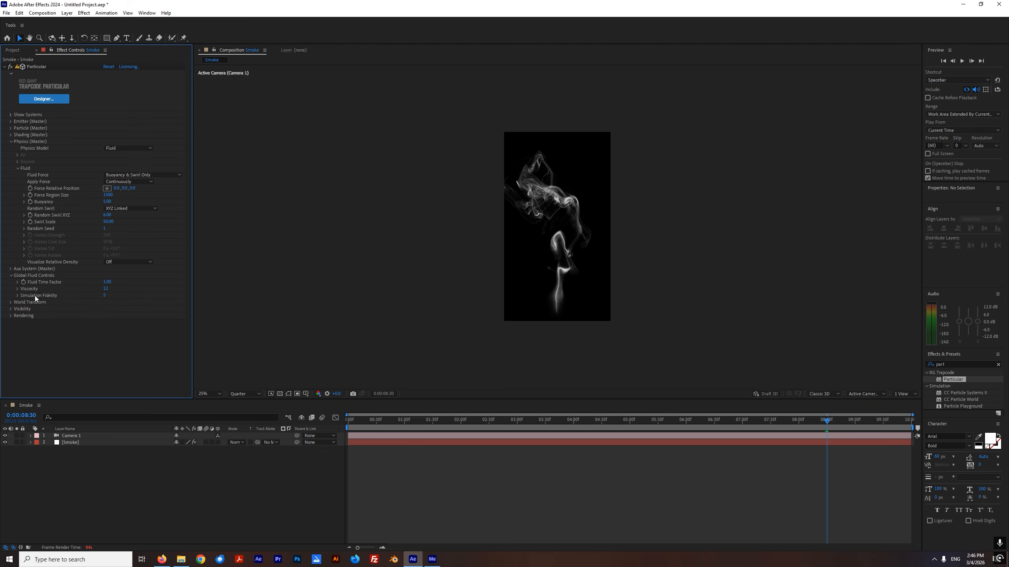
pyautogui.click(105, 296)
pyautogui.write('4')
pyautogui.press('Return')
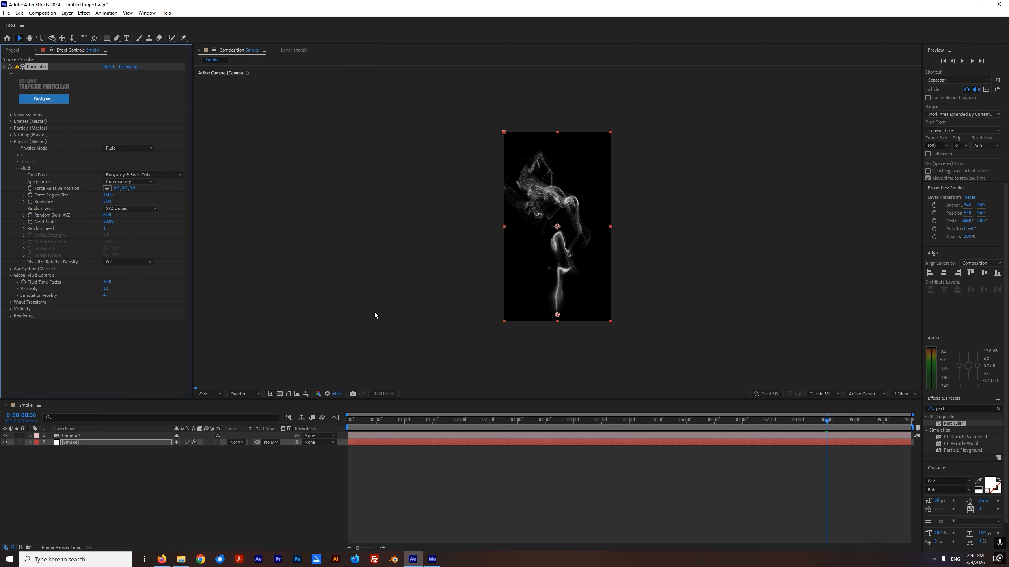
pyautogui.click(374, 313)
pyautogui.press('.')
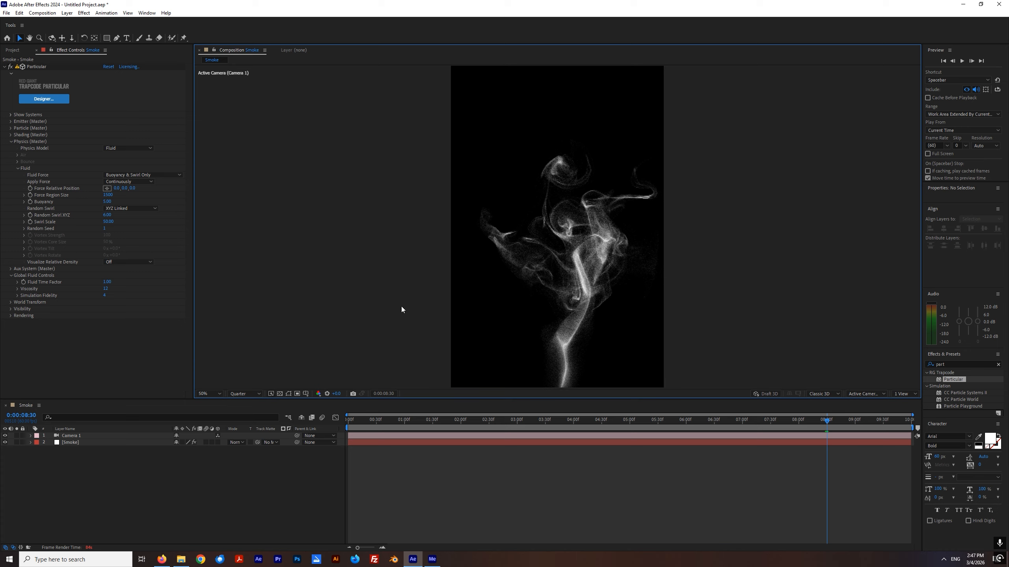
pyautogui.press(',')
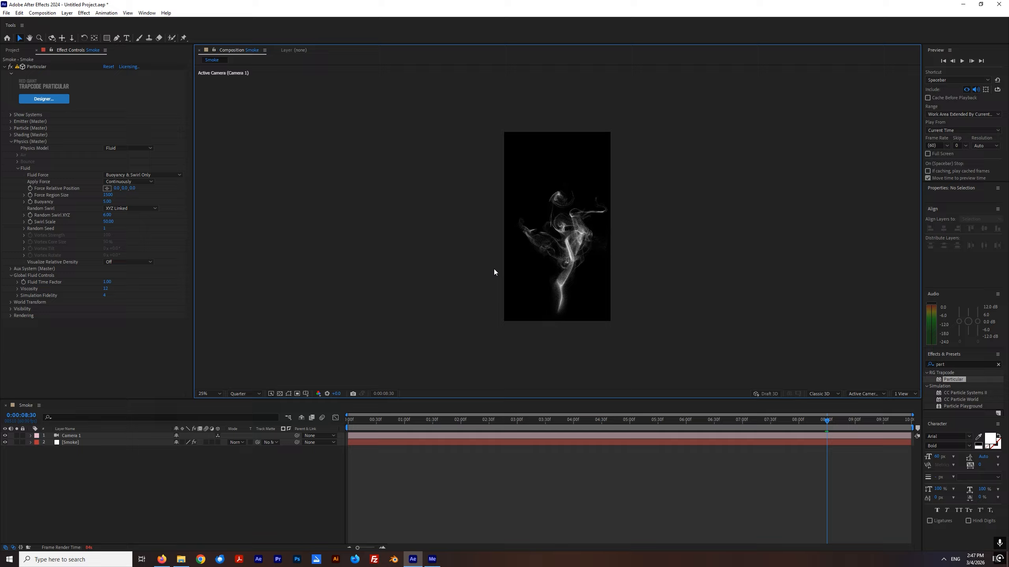
# - Set the master emitter's velocity to 300
pyautogui.click(17, 122)
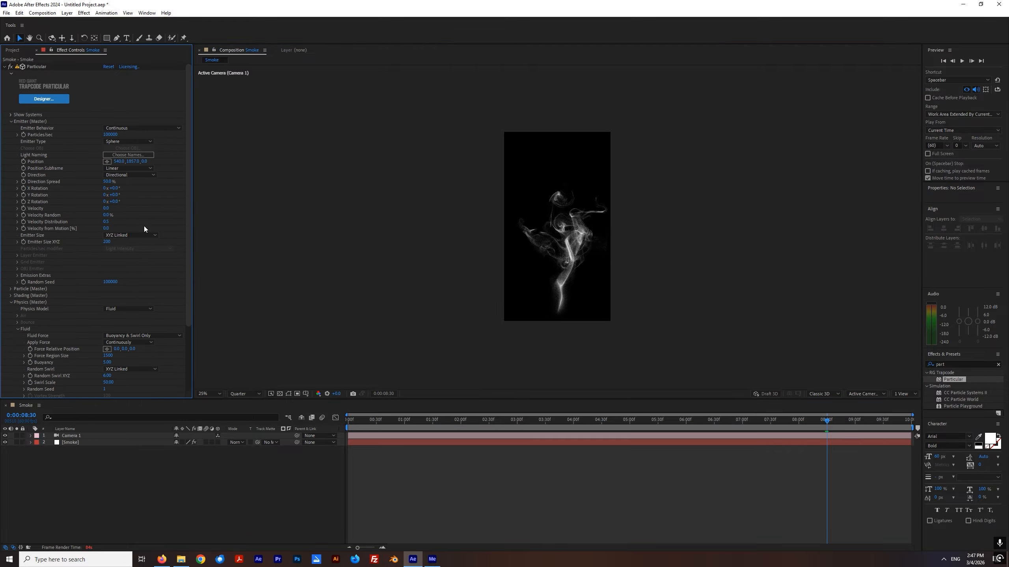
pyautogui.click(108, 208)
pyautogui.write('300')
pyautogui.press('Return')
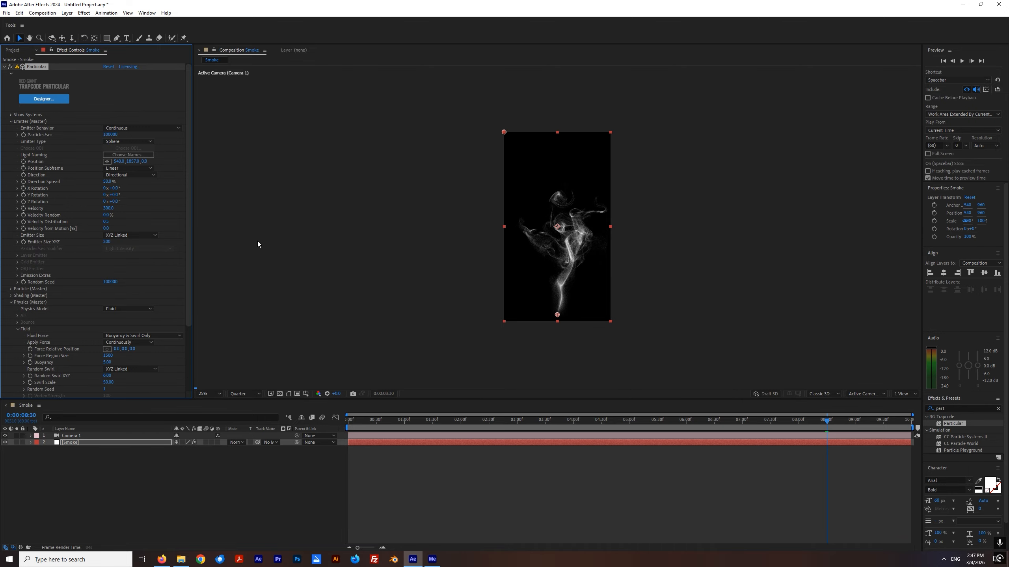
# - Set the master emitter's velocity random to 20% and inspect the smoke detail up close
pyautogui.click(106, 215)
pyautogui.write('20')
pyautogui.press('Return')
pyautogui.scroll(4, 644, 314)
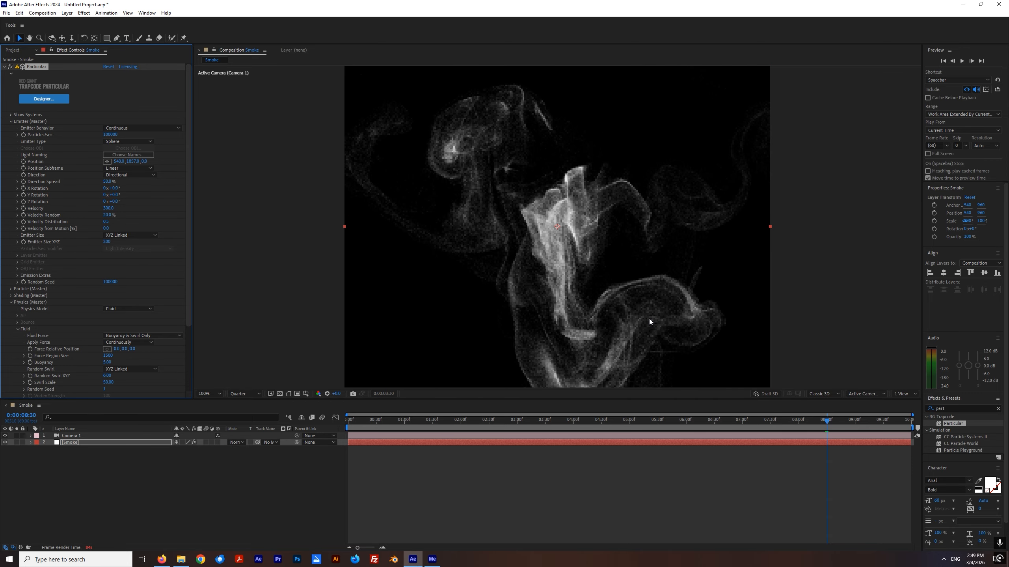
pyautogui.scroll(-2, 650, 319)
pyautogui.scroll(-2, 629, 319)
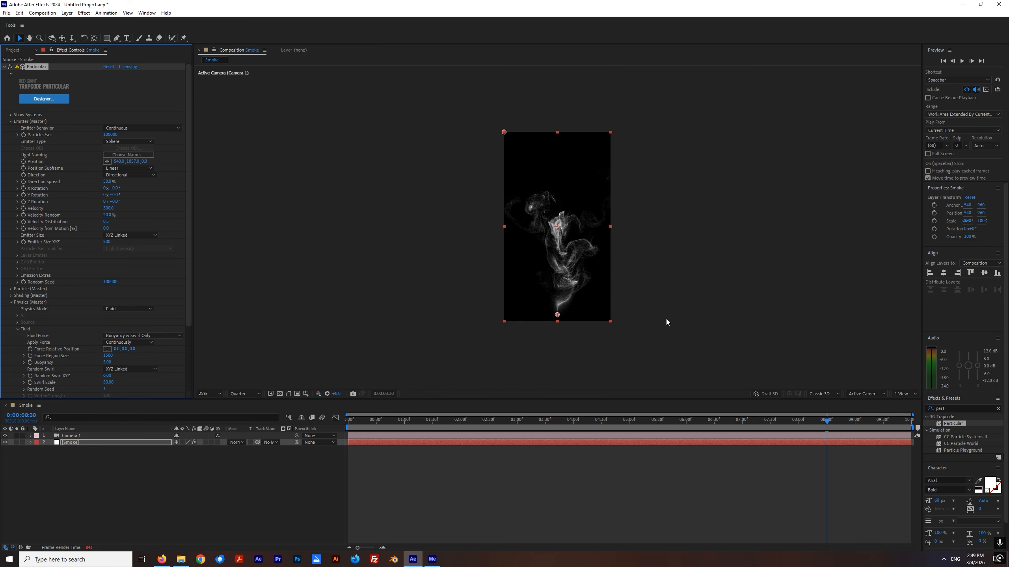
pyautogui.click(716, 304)
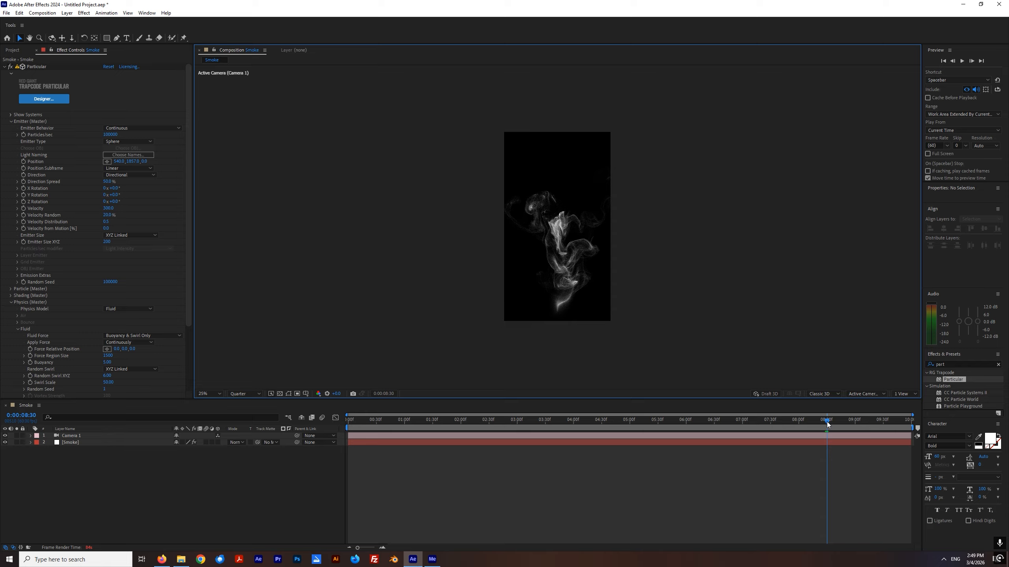
# - Move the current time to the last frame, 0:00:09:59, and inspect the smoke's shape up close
pyautogui.click(902, 424)
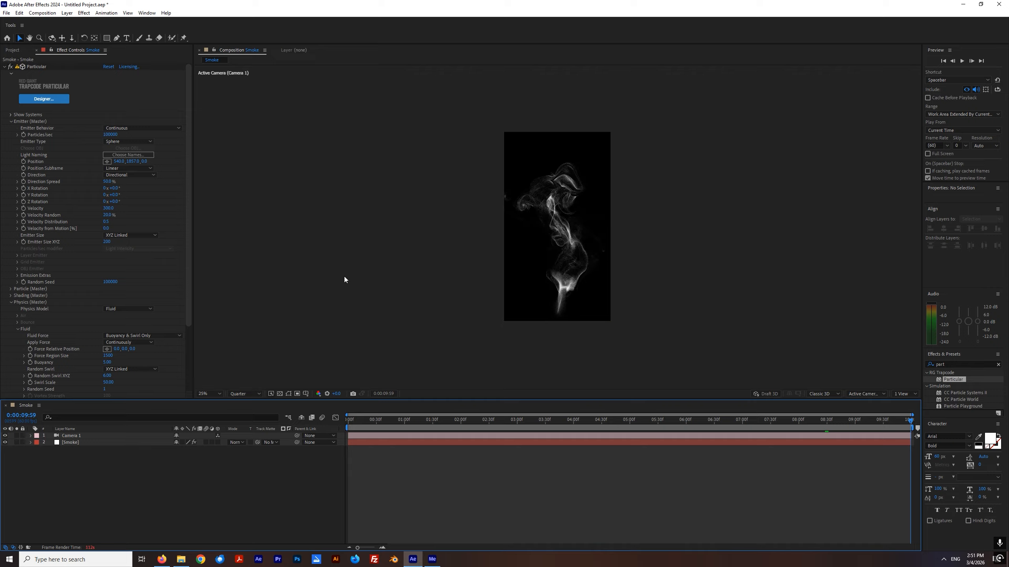
pyautogui.scroll(2, 395, 293)
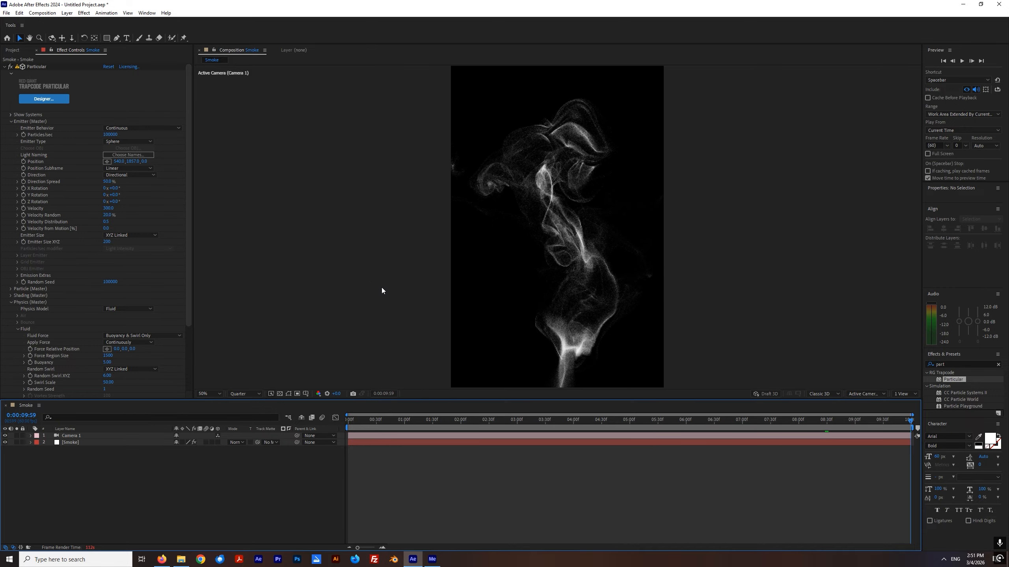
pyautogui.click(11, 122)
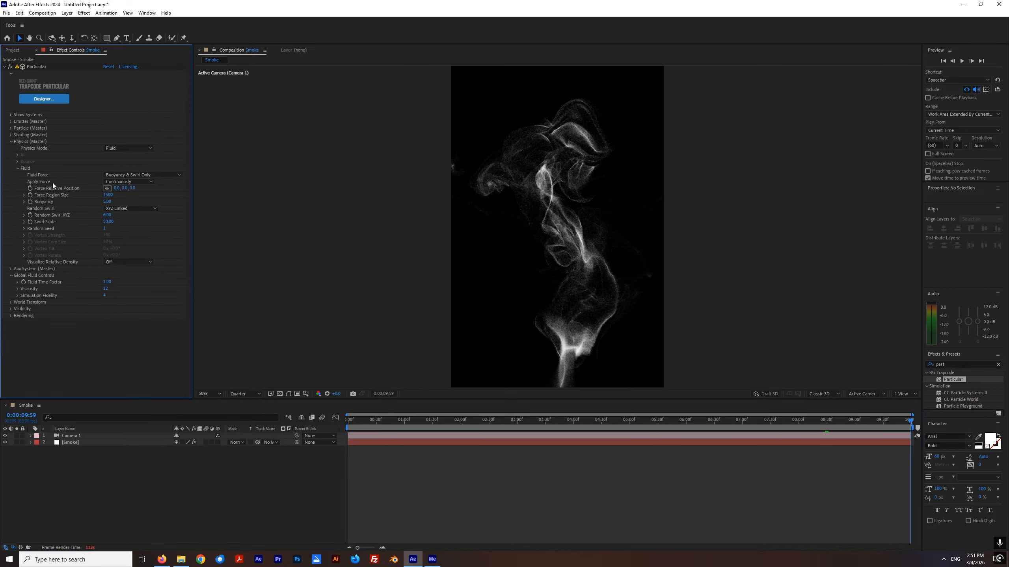
pyautogui.scroll(-2, 493, 188)
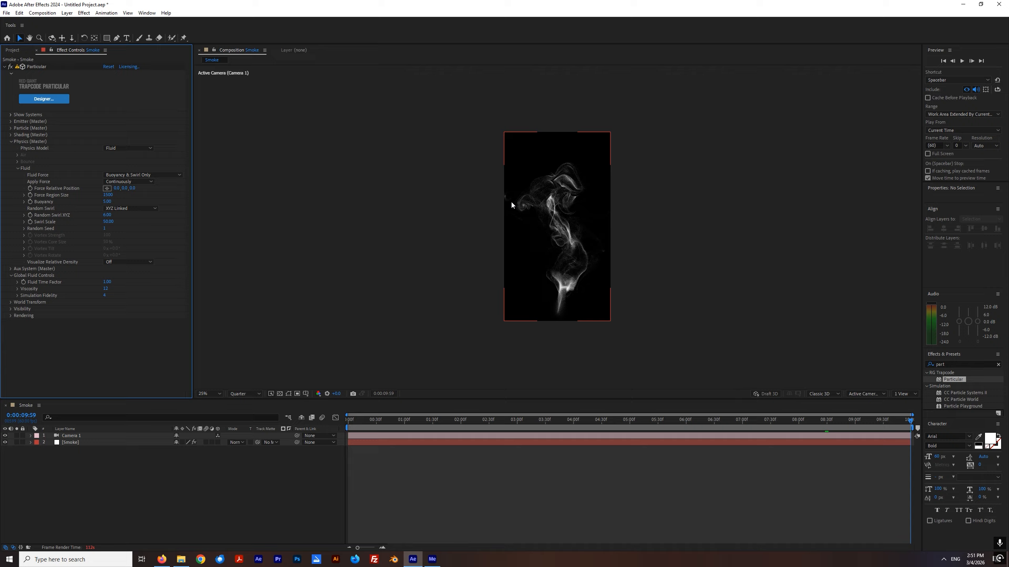
pyautogui.scroll(2, 567, 266)
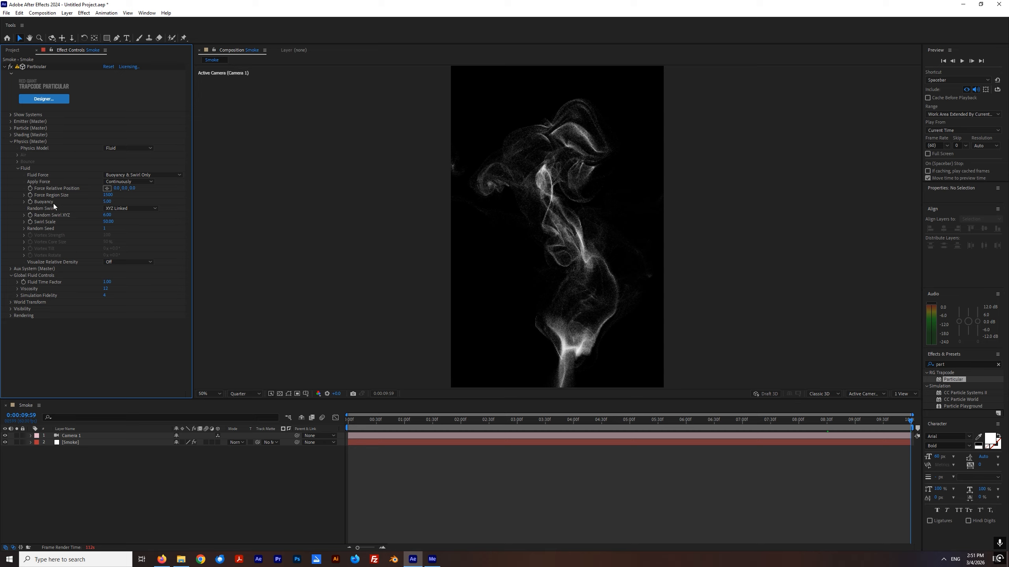
# - Set the fluid buoyancy to 6 and enlarge the composition viewing area to check the whole smoke column
pyautogui.click(107, 202)
pyautogui.write('6')
pyautogui.press('Return')
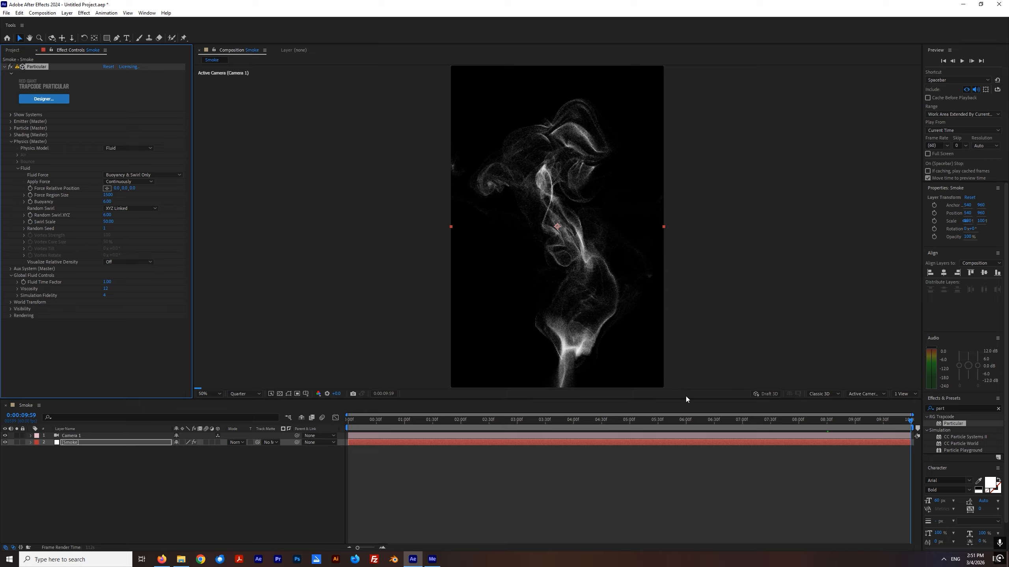
pyautogui.moveTo(680, 399); pyautogui.dragTo(678, 432)
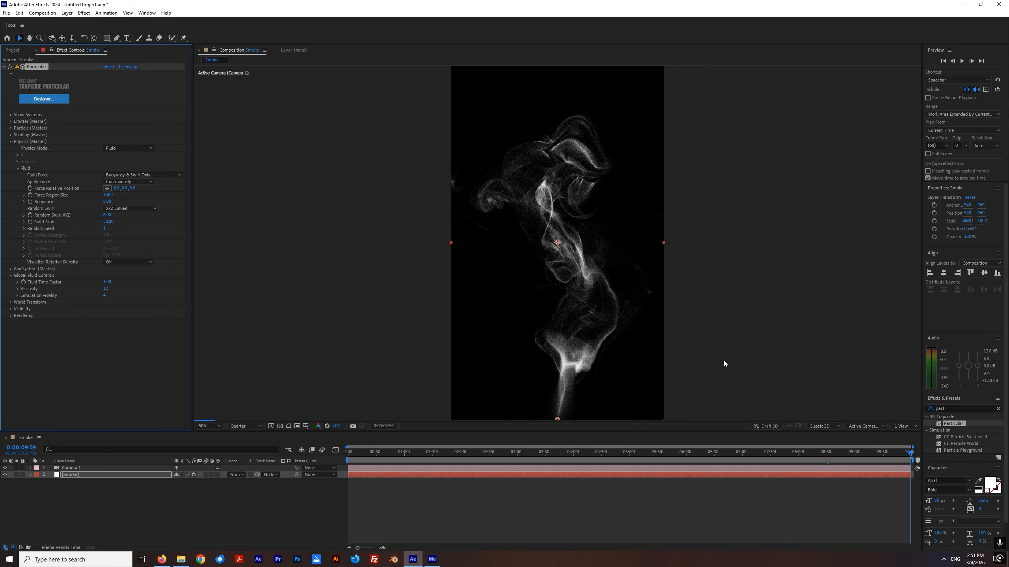
pyautogui.press(',')
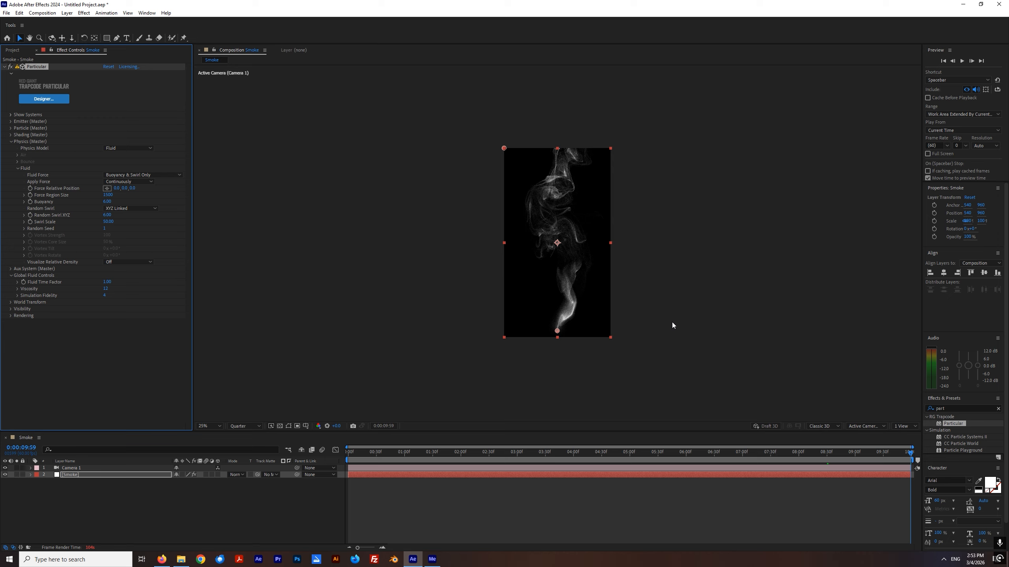
pyautogui.click(689, 298)
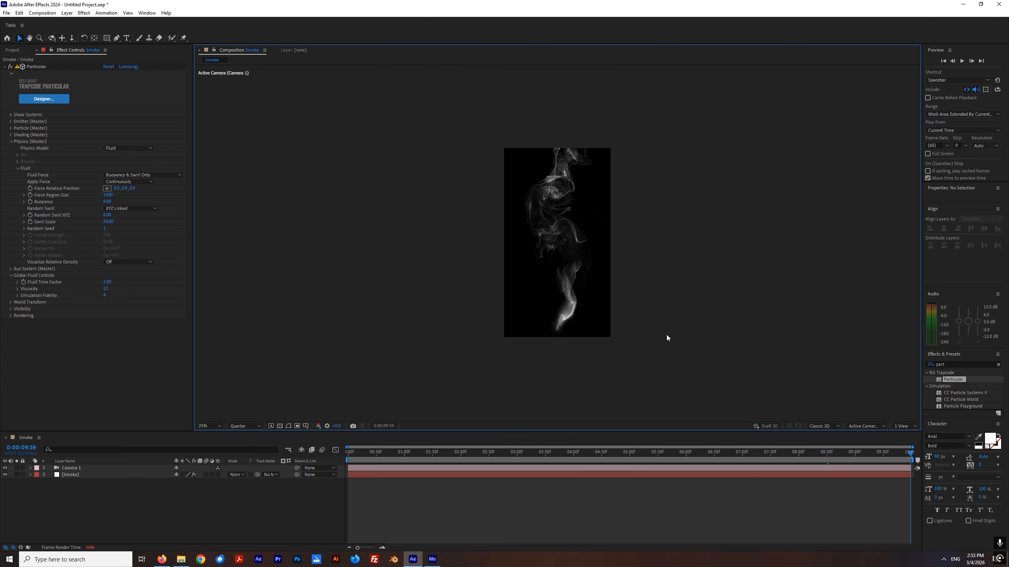
# - Extend the end of the Smoke layer beyond the end of the composition
pyautogui.click(384, 474)
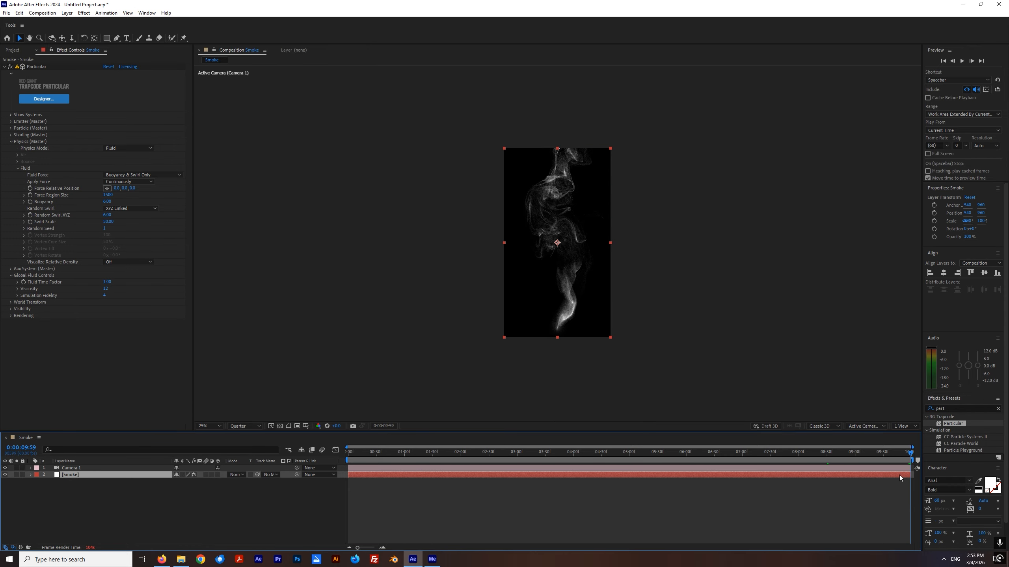
pyautogui.moveTo(898, 475); pyautogui.dragTo(914, 489)
pyautogui.click(796, 514)
pyautogui.click(356, 476)
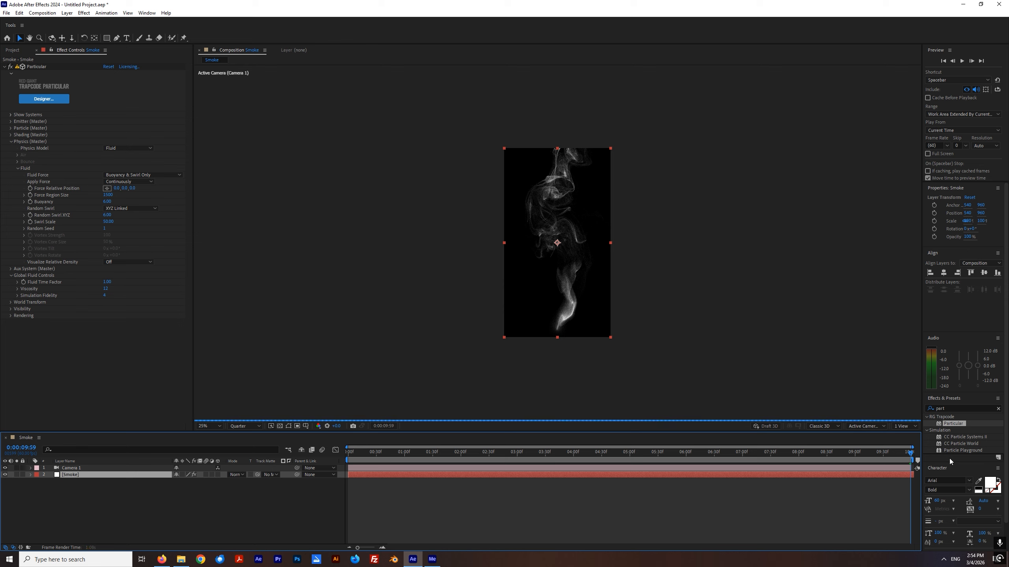
# - Add a layer marker to the Smoke layer at 0:00:09:59
pyautogui.rightClick(904, 477)
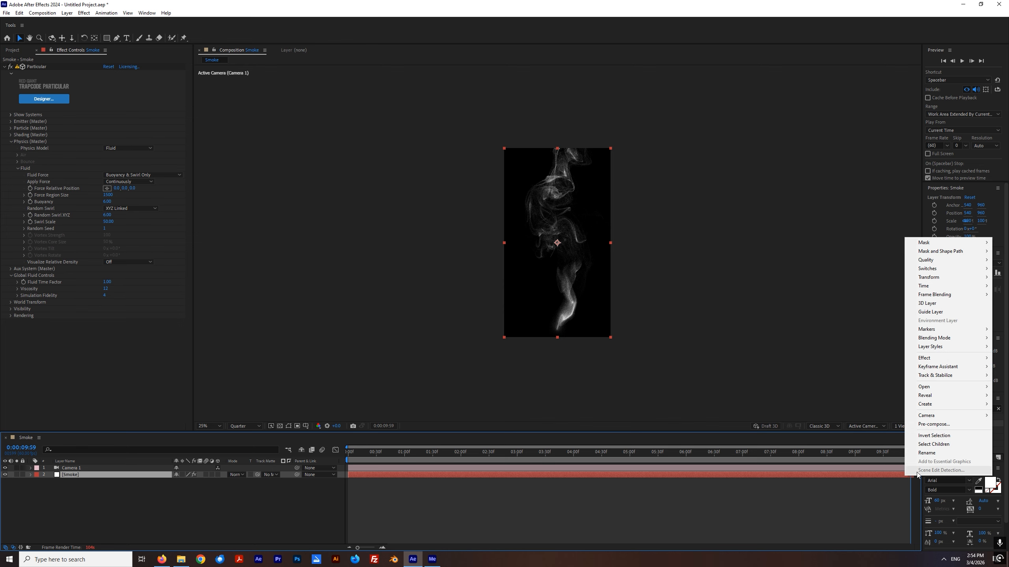
pyautogui.moveTo(957, 329)
pyautogui.click(862, 329)
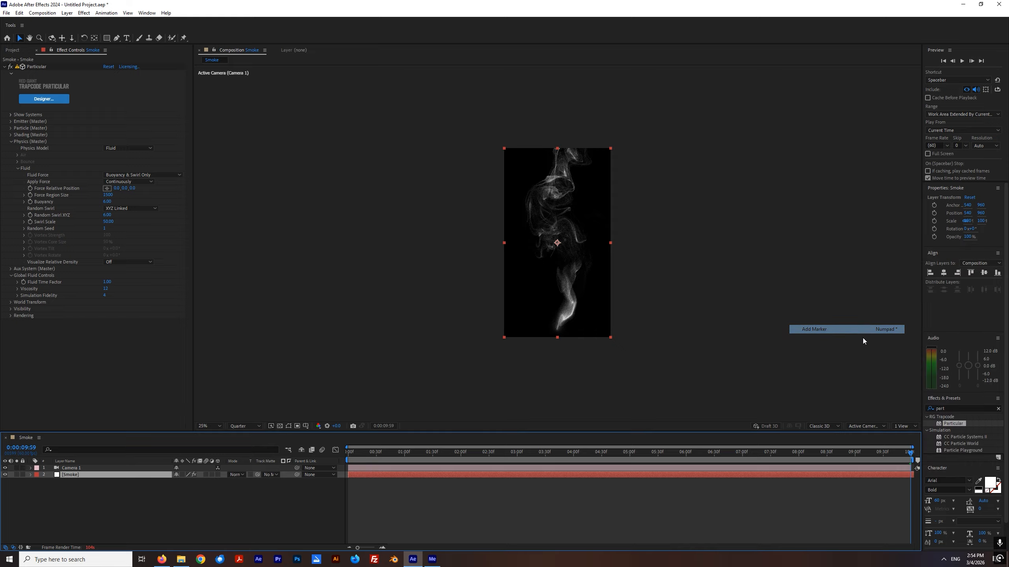
pyautogui.click(867, 519)
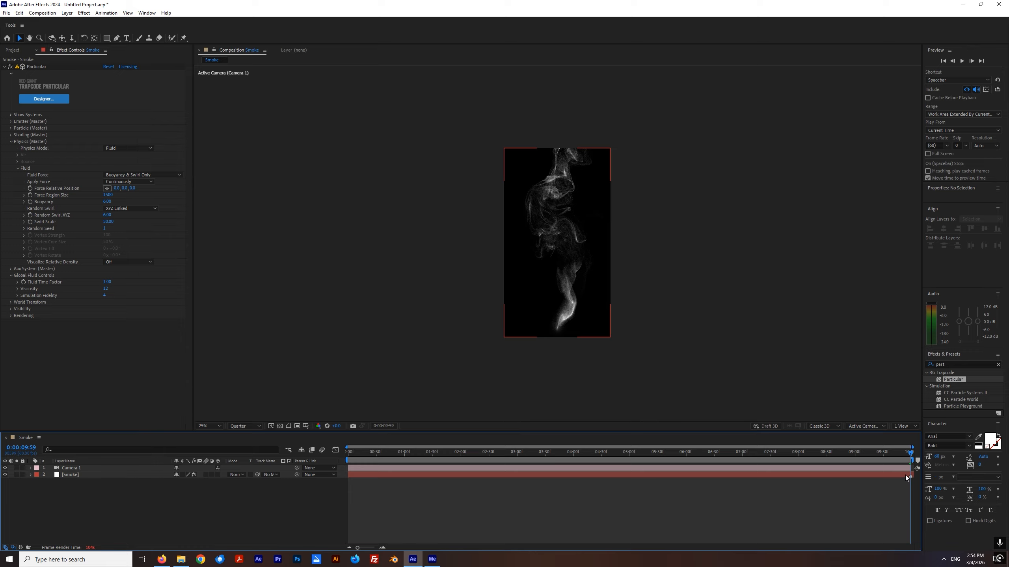
# - Slide the Smoke layer earlier so its marker sits at 0:00:00:00, and extend its end past the composition's end
pyautogui.moveTo(904, 475)
pyautogui.mouseDown()
pyautogui.moveTo(347, 485)
pyautogui.moveTo(373, 476)
pyautogui.mouseUp()
pyautogui.press('Home')
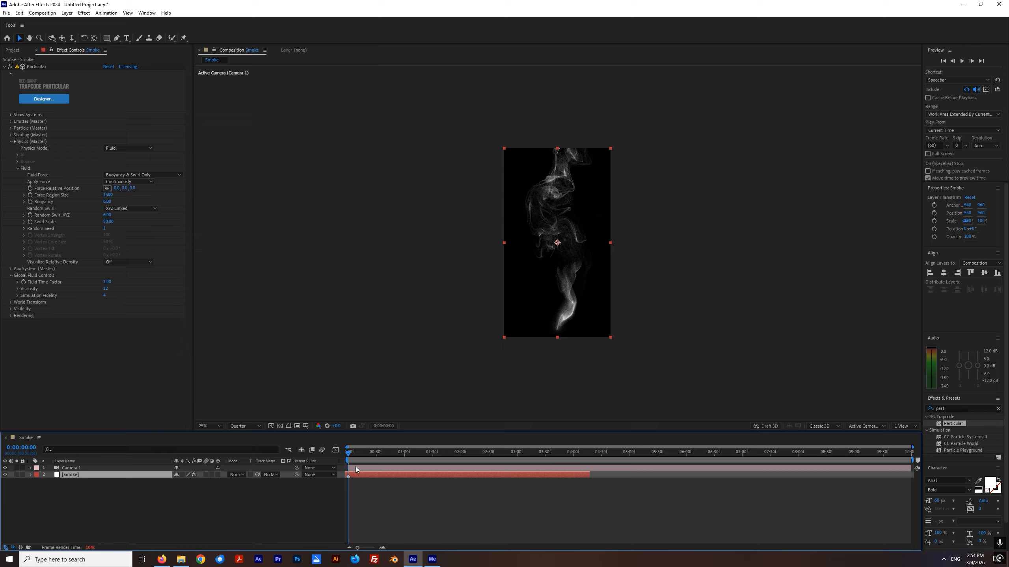
pyautogui.press('=')
pyautogui.press('=')
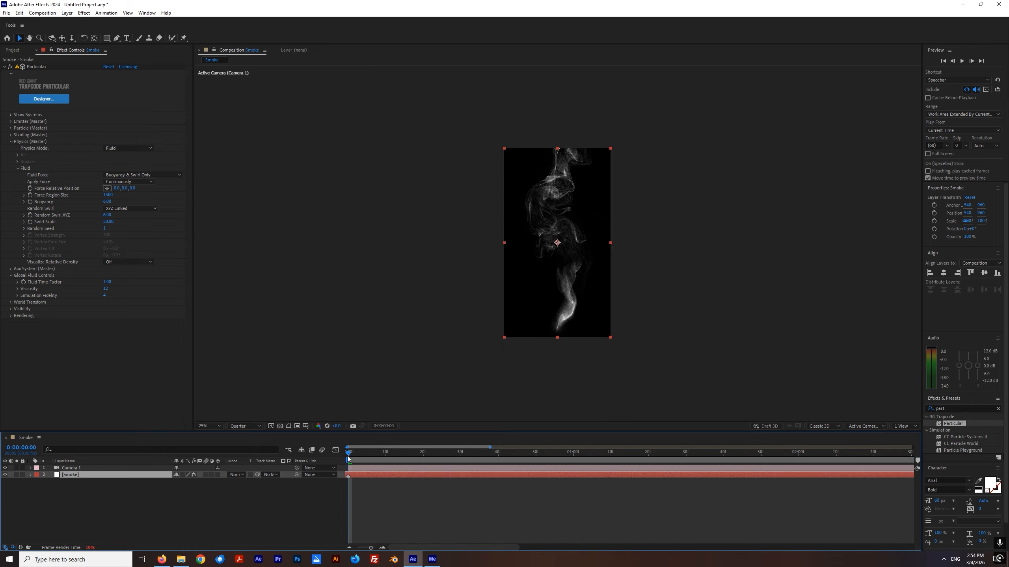
pyautogui.press('-')
pyautogui.press('-')
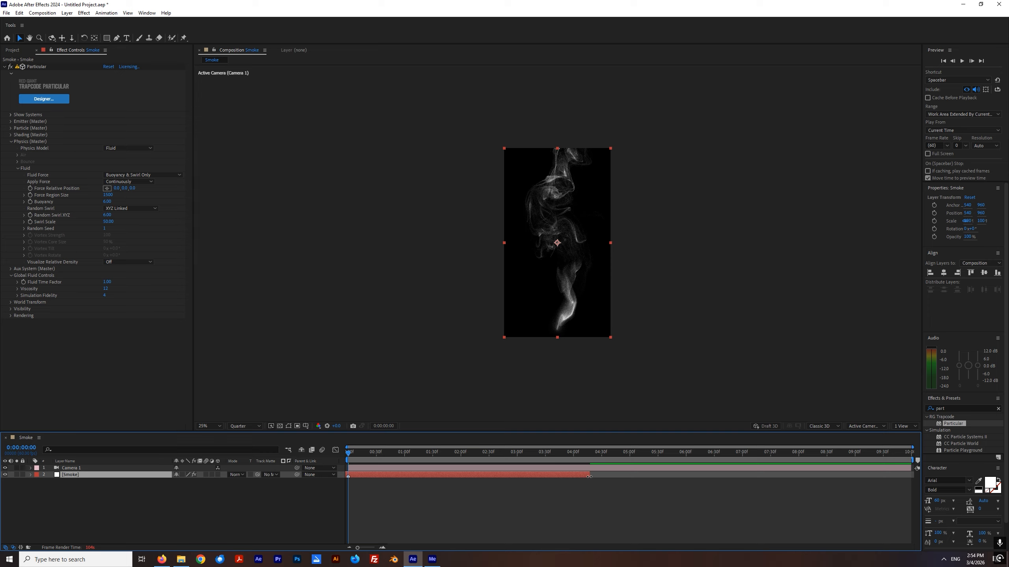
pyautogui.moveTo(590, 478); pyautogui.dragTo(920, 513)
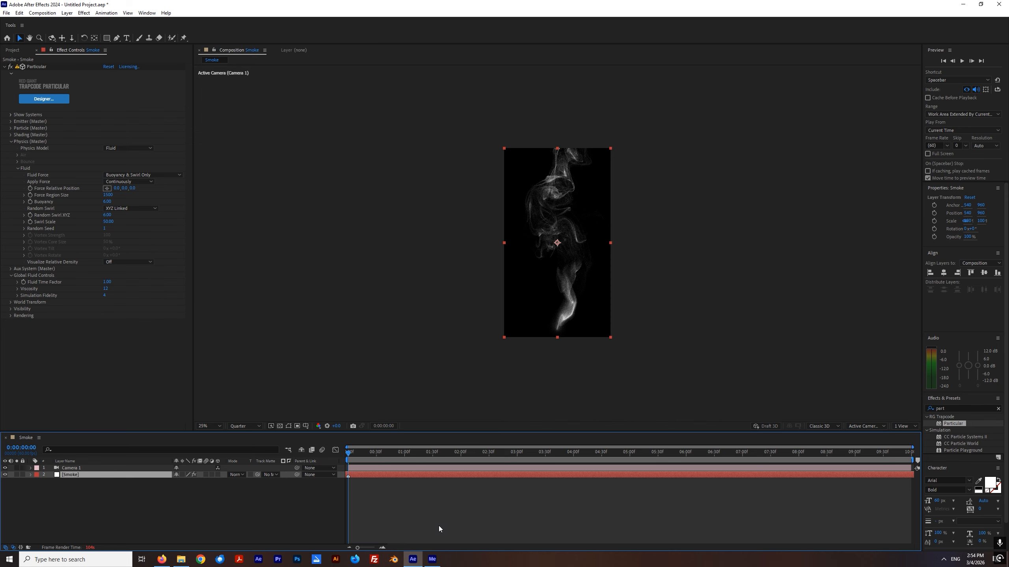
# - Add a Particles/sec keyframe of 100000 to the Smoke layer's emitter at 0:00:01:00 and show it in the timeline
pyautogui.click(11, 122)
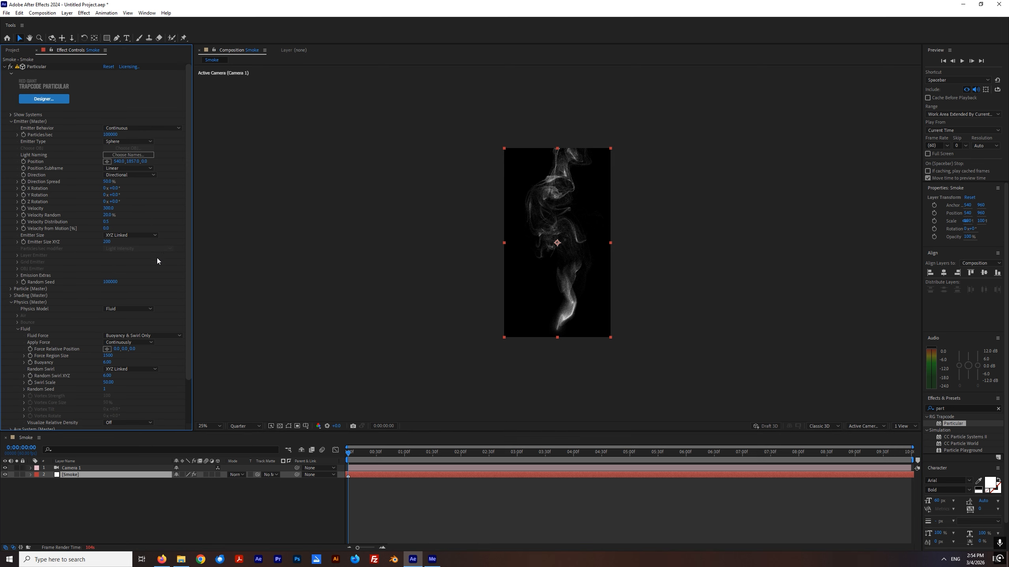
pyautogui.click(404, 455)
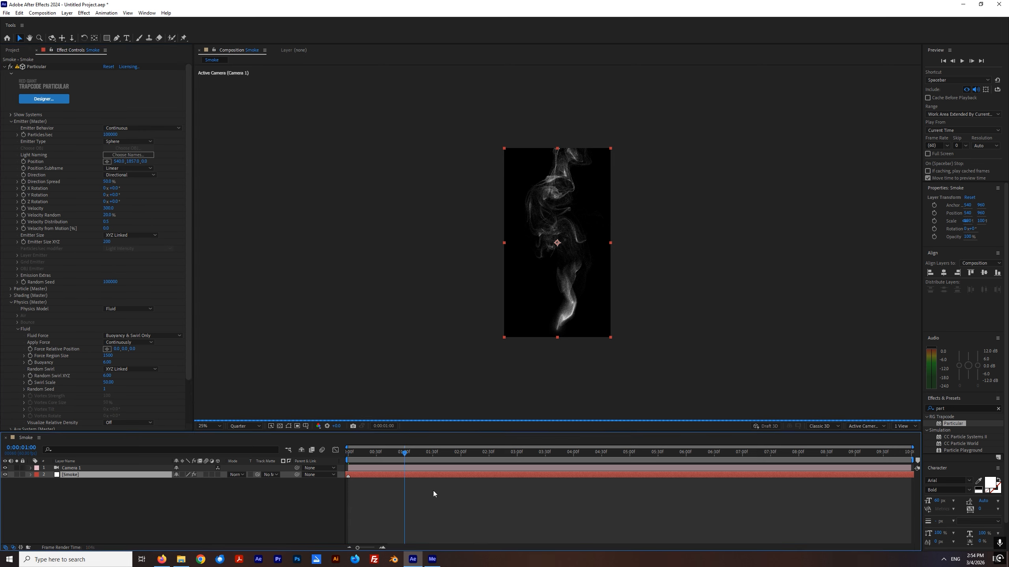
pyautogui.click(24, 136)
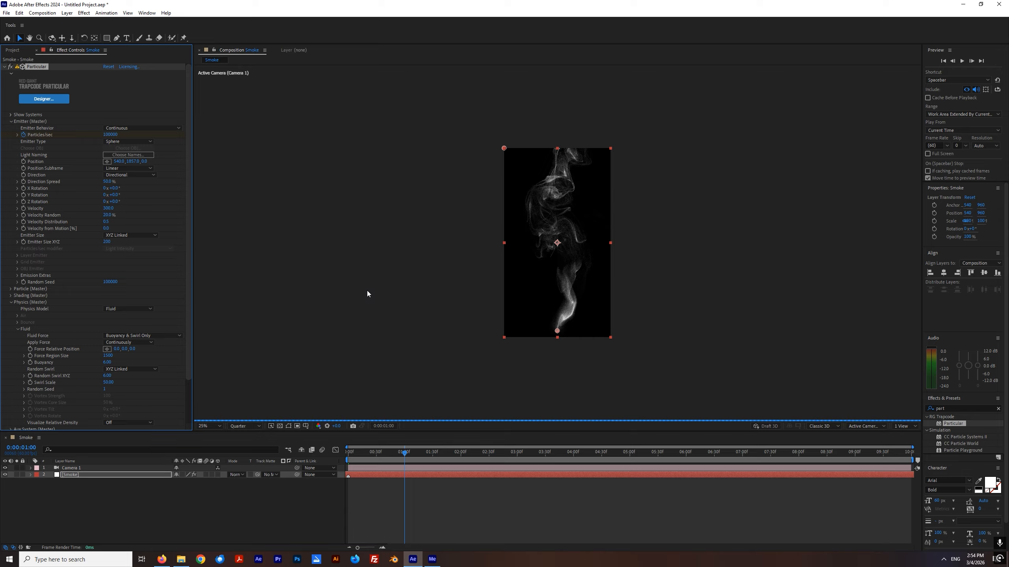
pyautogui.press('u')
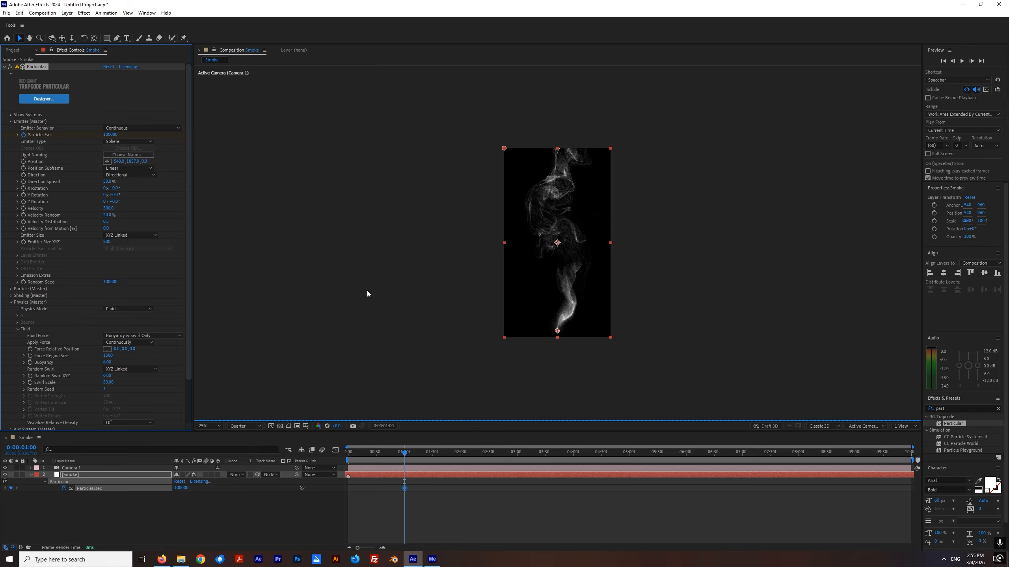
# - Set the emitter's Particles/sec to 0 one frame after the first keyframe, at 0:00:01:01
pyautogui.press('pagedown')
pyautogui.click(110, 135)
pyautogui.write('0')
pyautogui.press('Return')
pyautogui.scroll(5, 400, 511)
pyautogui.moveTo(389, 454)
pyautogui.mouseDown()
pyautogui.moveTo(368, 460)
pyautogui.moveTo(386, 466)
pyautogui.mouseUp()
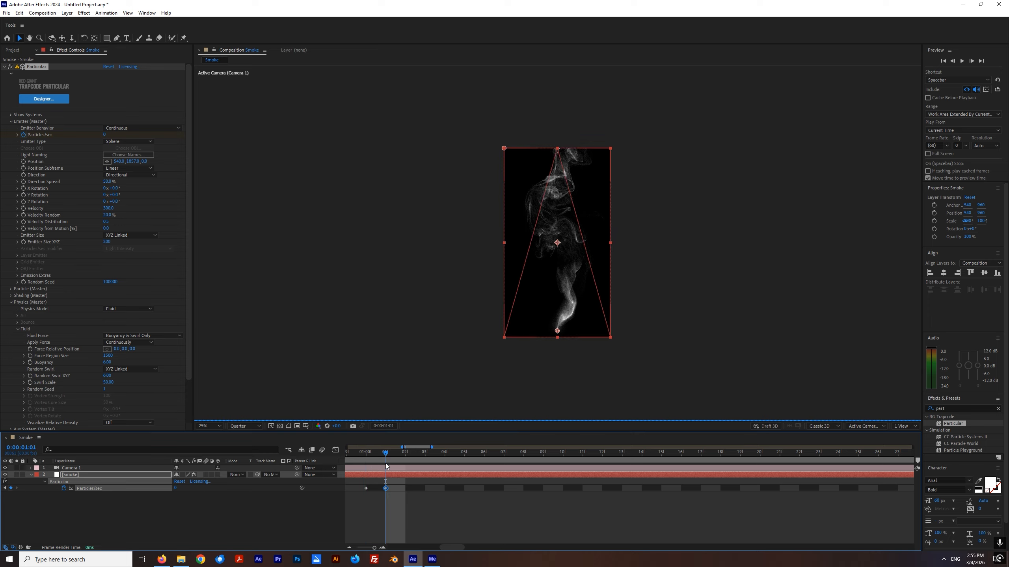
pyautogui.scroll(-5, 450, 521)
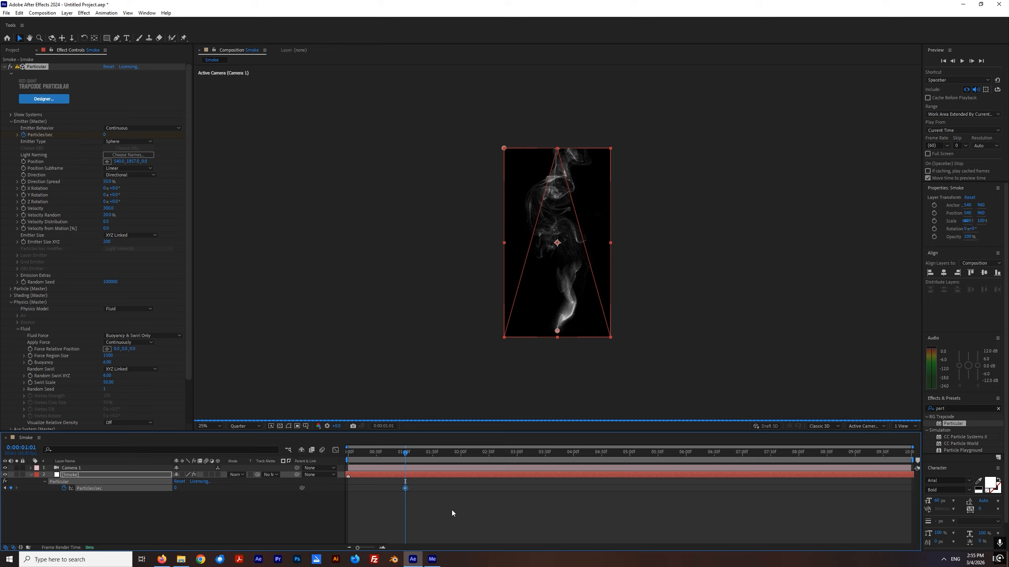
pyautogui.click(462, 520)
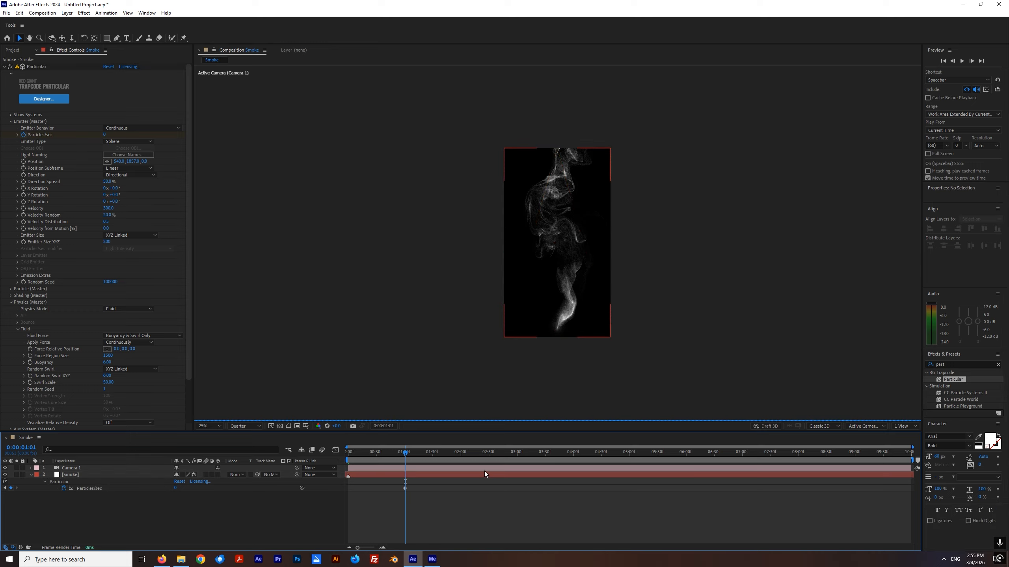
# - Preview the smoke briefly, then scrub through the opening of the timeline to 0:00:02:00
pyautogui.press('space')
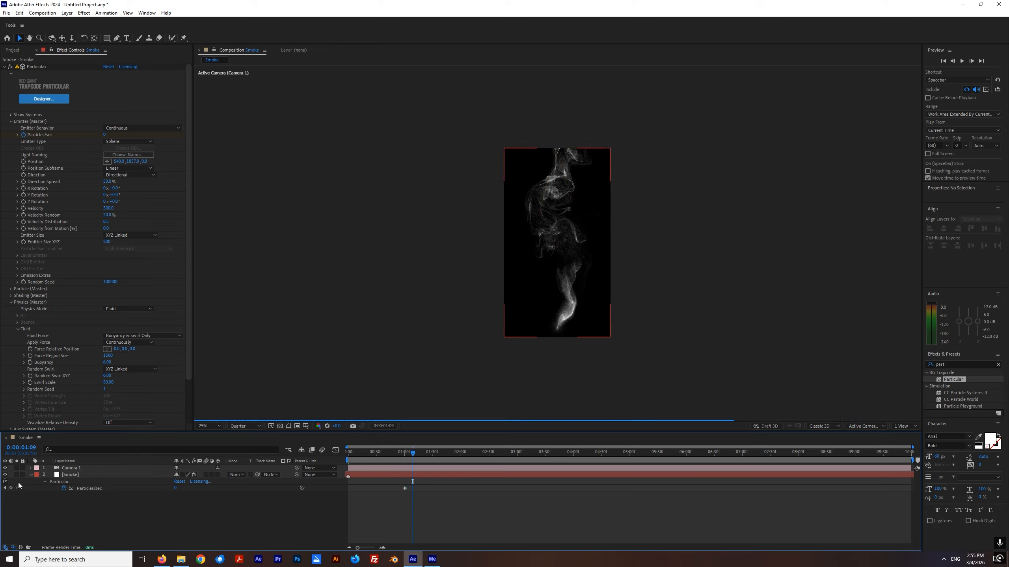
pyautogui.click(30, 475)
pyautogui.click(364, 476)
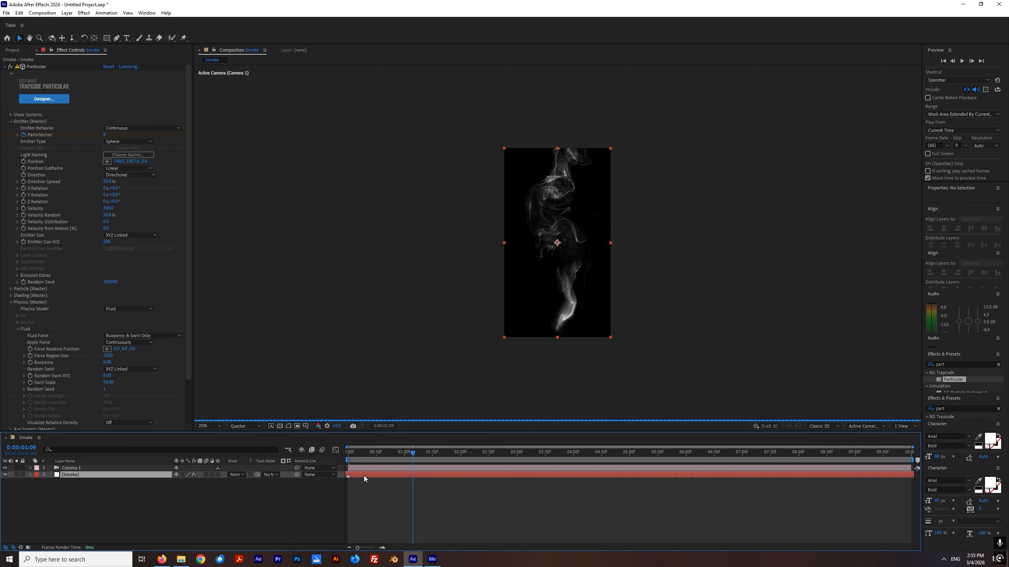
pyautogui.moveTo(349, 456); pyautogui.dragTo(459, 467)
pyautogui.click(374, 514)
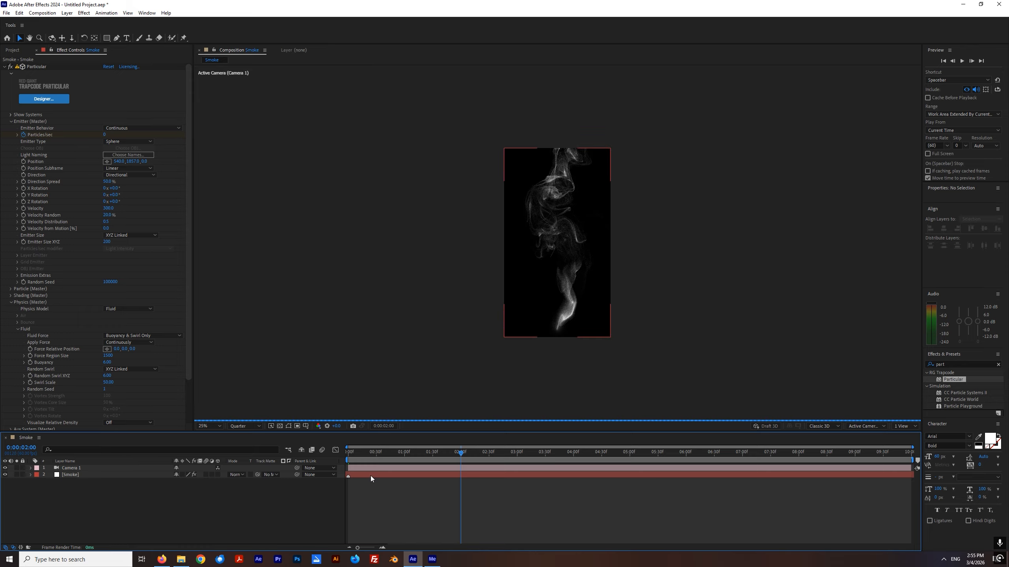
# - Duplicate the Smoke layer and slide the upper copy later so its marker sits at the composition's end, at 0:00:09:59
pyautogui.click(377, 476)
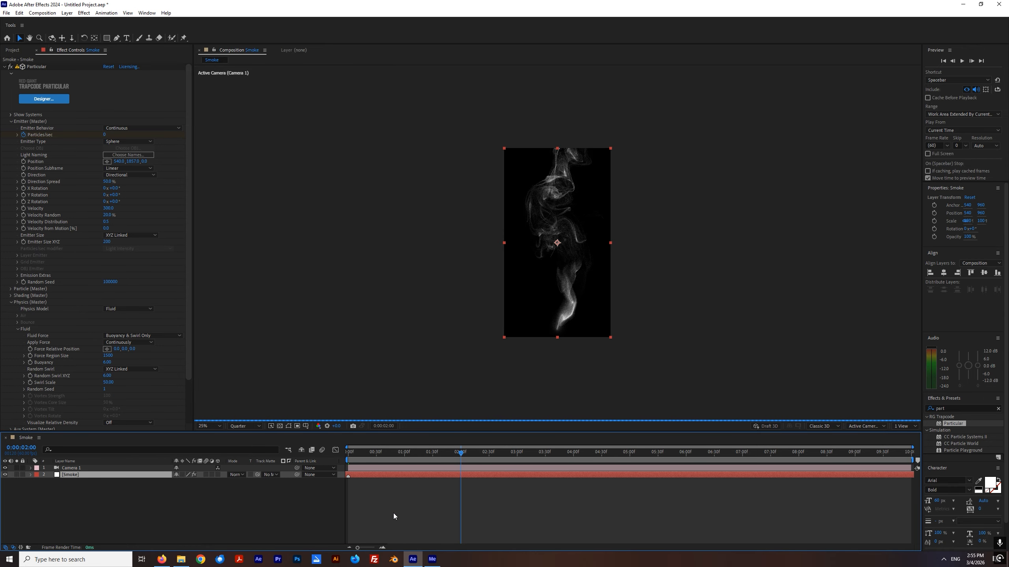
pyautogui.hotkey('ctrl', 'd')
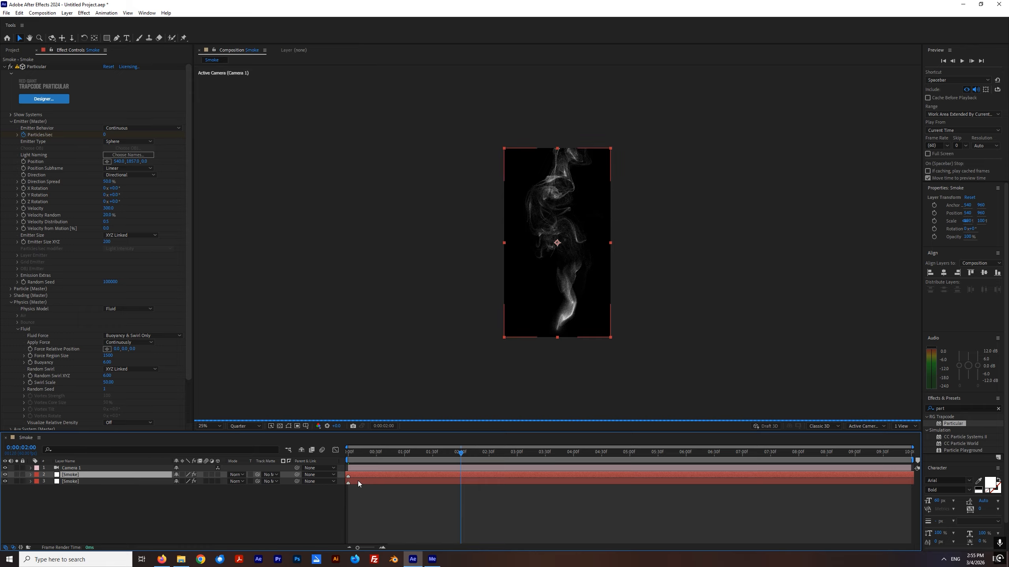
pyautogui.moveTo(354, 476); pyautogui.dragTo(911, 477)
pyautogui.click(913, 453)
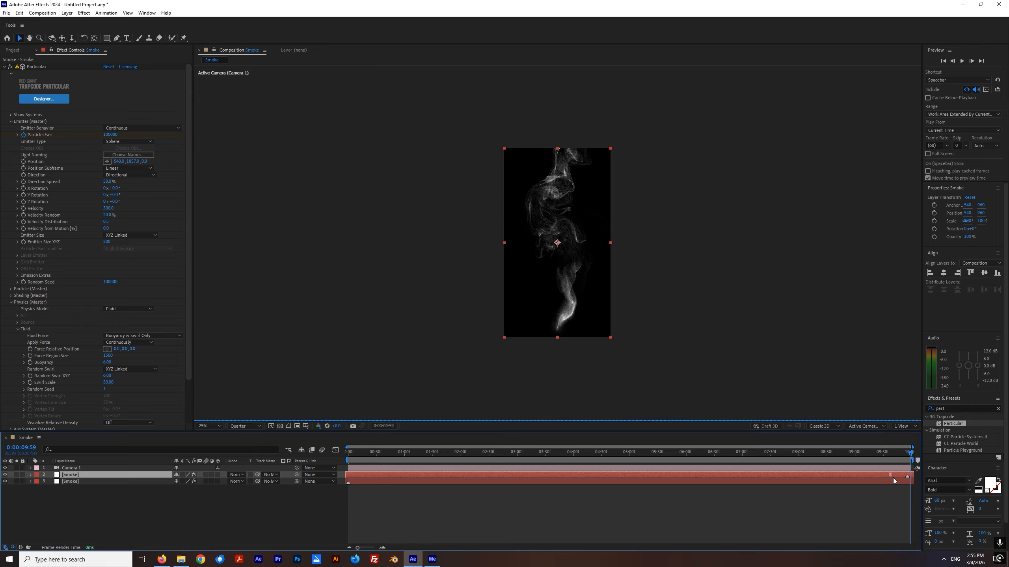
pyautogui.press('=')
pyautogui.press('=')
pyautogui.press('=')
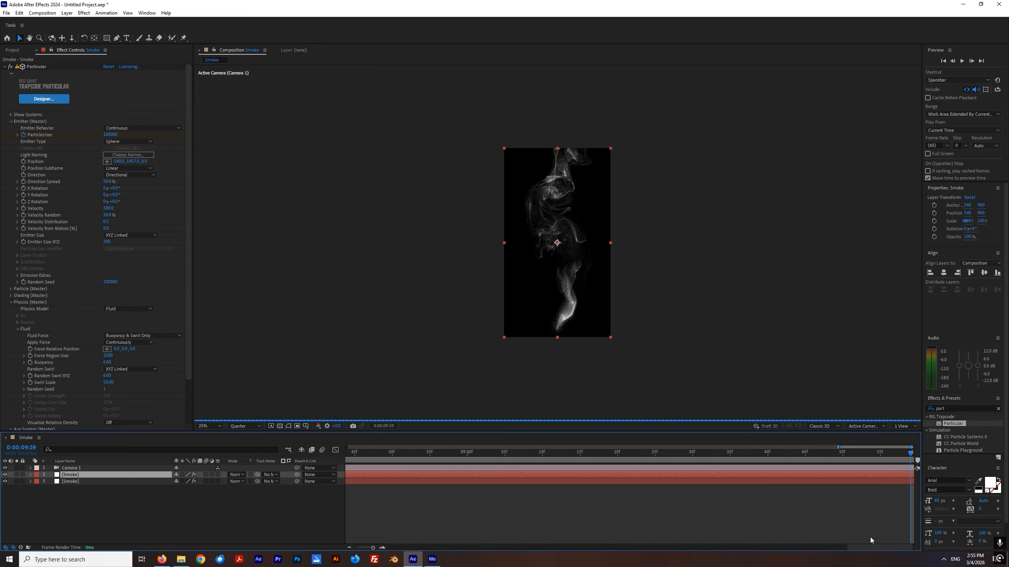
pyautogui.press('=')
pyautogui.press('=')
pyautogui.click(876, 478)
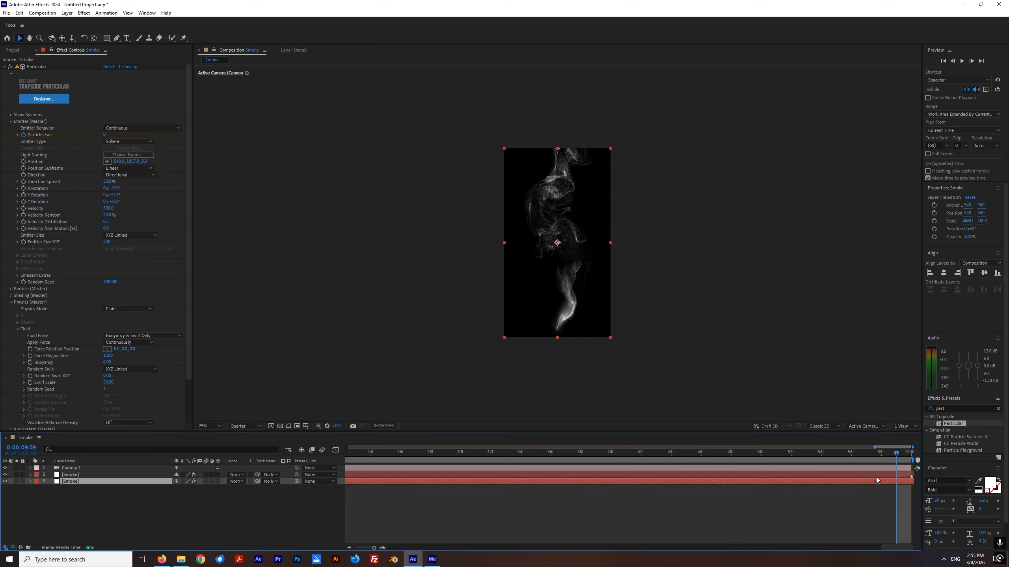
pyautogui.click(883, 475)
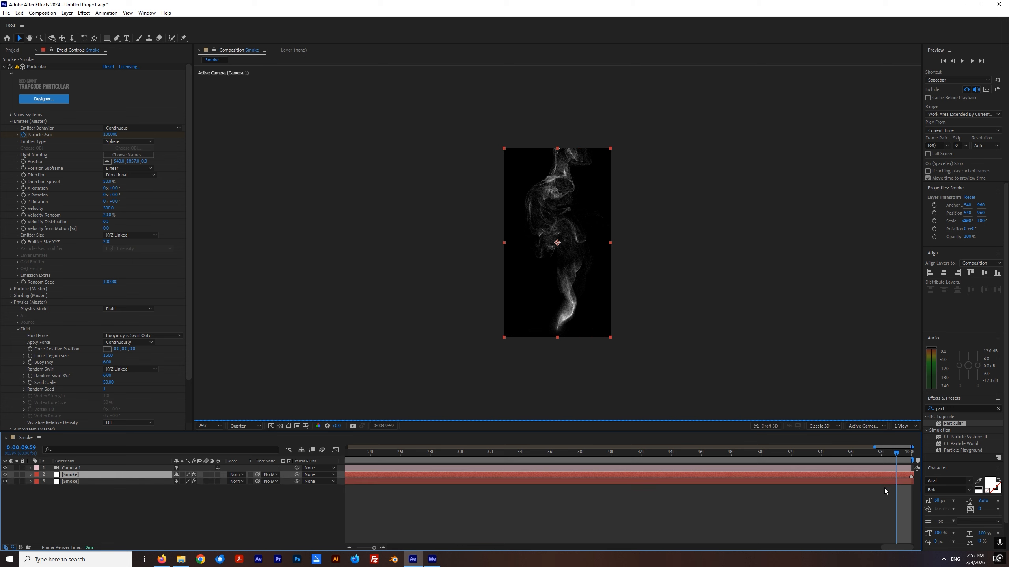
# - Inspect how both Smoke layers line up at the opening frames around 0:00:00:00
pyautogui.press('-')
pyautogui.press('-')
pyautogui.press('-')
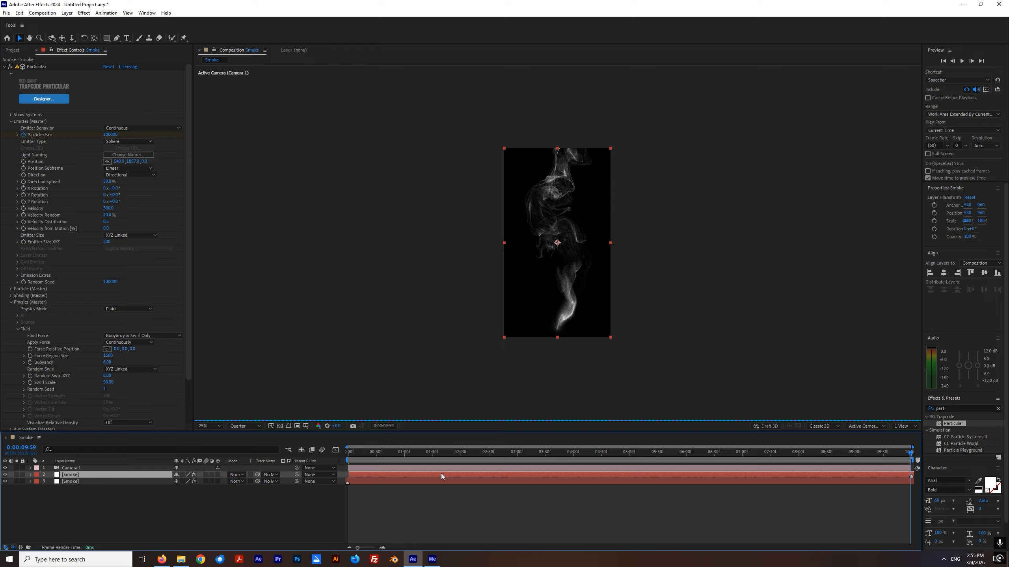
pyautogui.press('Home')
pyautogui.press('=')
pyautogui.press('=')
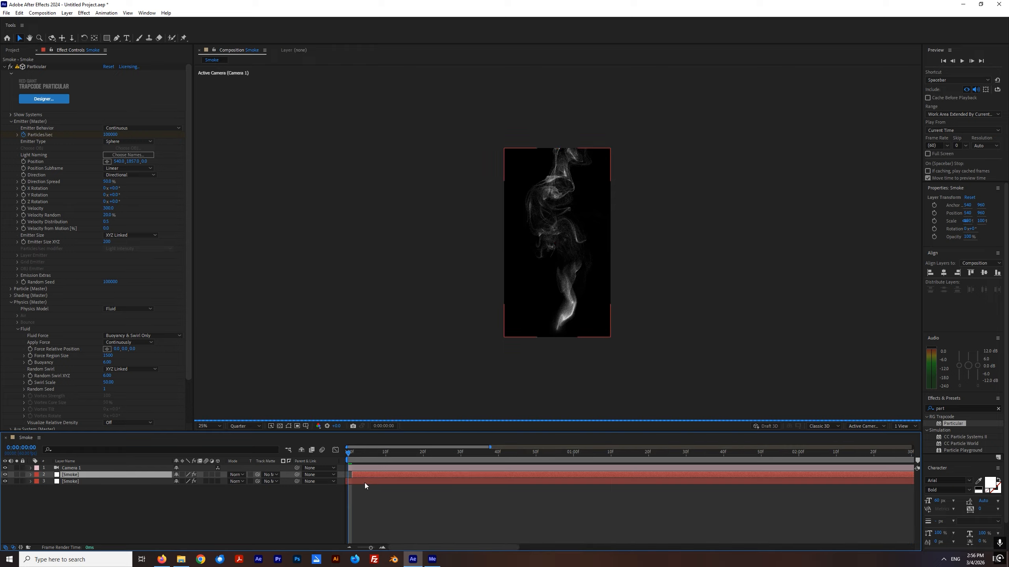
pyautogui.press('=')
pyautogui.click(364, 482)
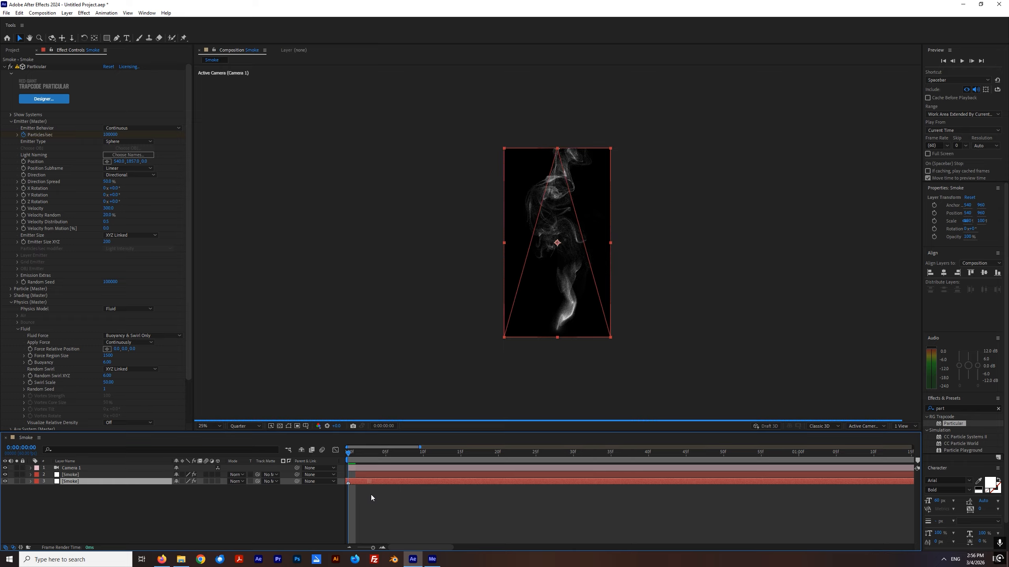
pyautogui.press('-')
pyautogui.press('-')
pyautogui.press('-')
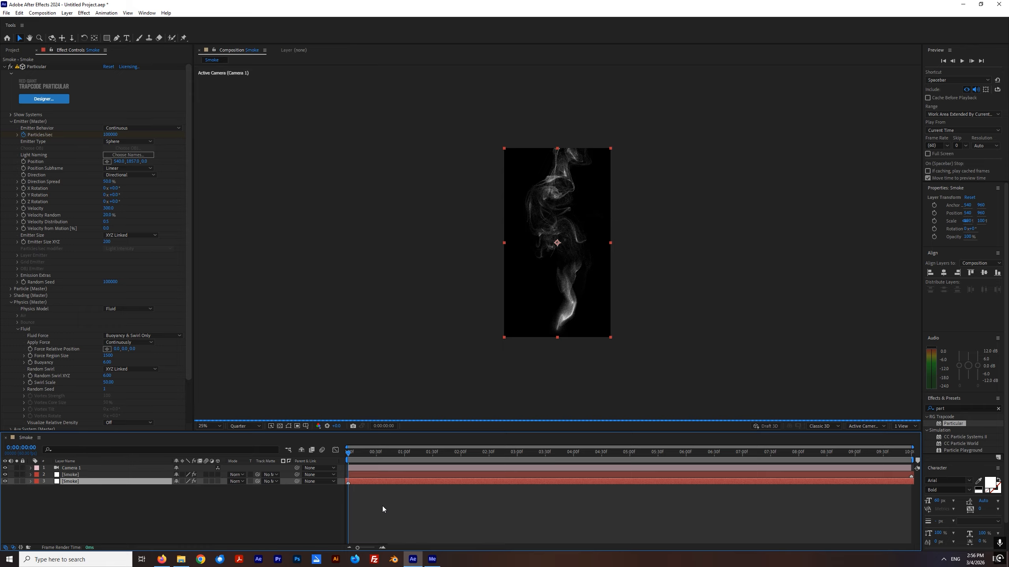
# - Go to 0:00:02:00 and examine the combined smoke in the composition view up close
pyautogui.press('End')
pyautogui.click(460, 456)
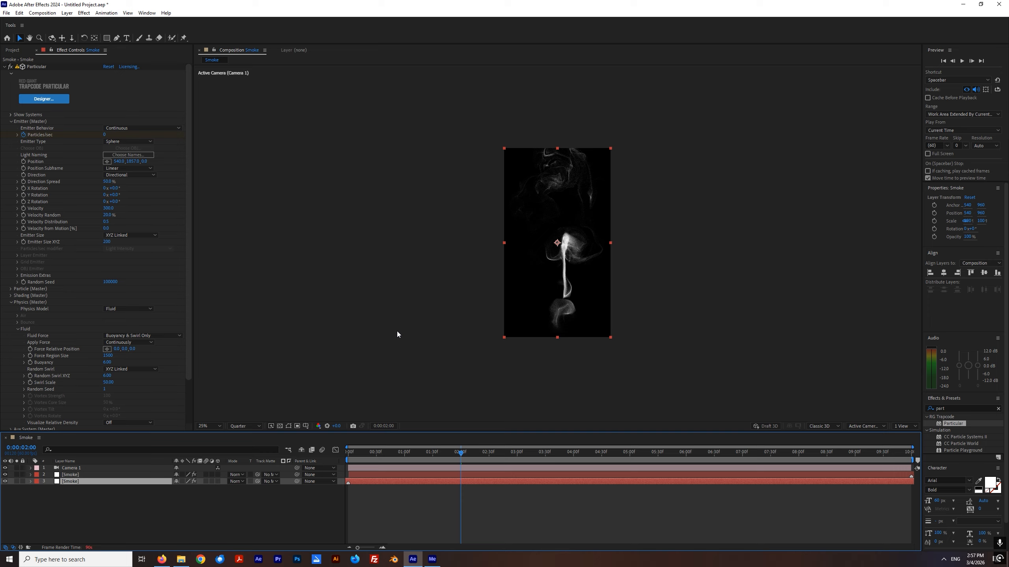
pyautogui.click(431, 344)
pyautogui.press('.')
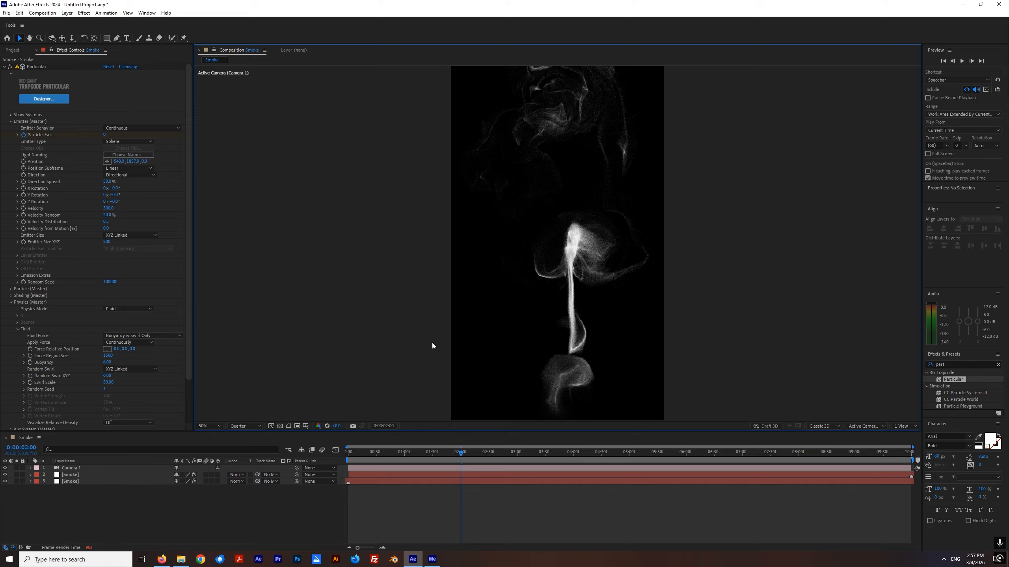
pyautogui.press(',')
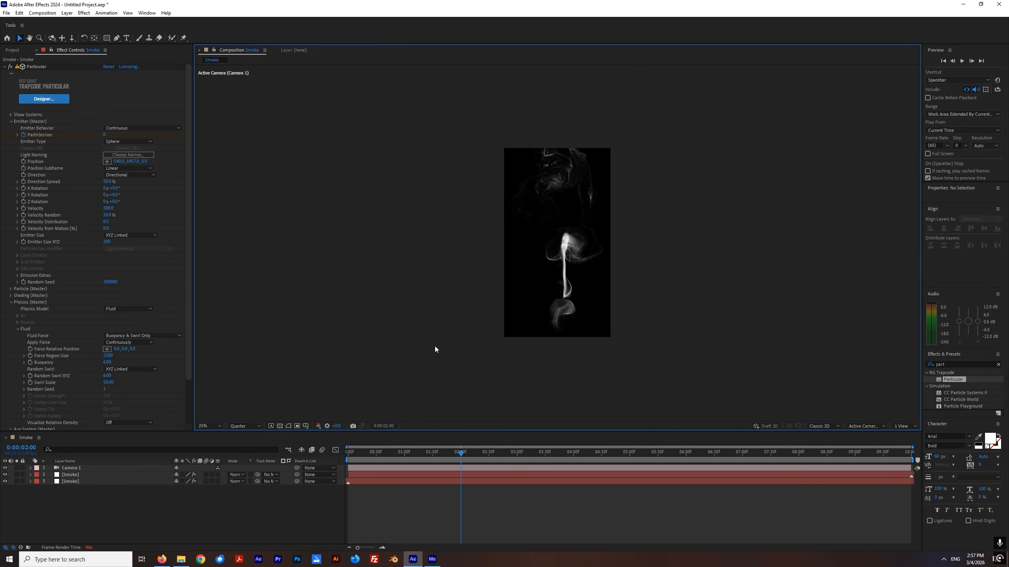
# - Compare the two Smoke layers by hiding and showing each one in turn
pyautogui.click(401, 475)
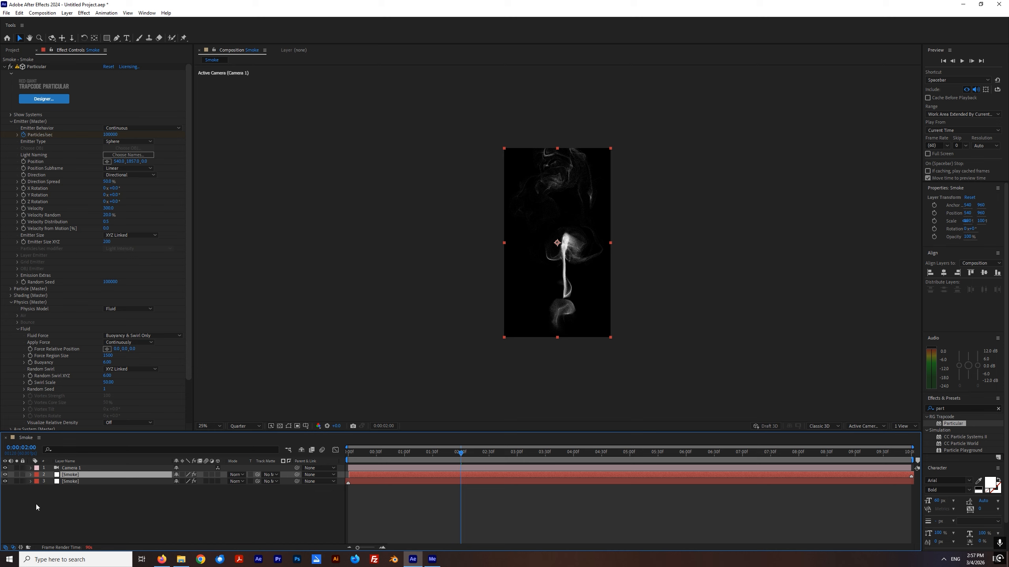
pyautogui.click(70, 481)
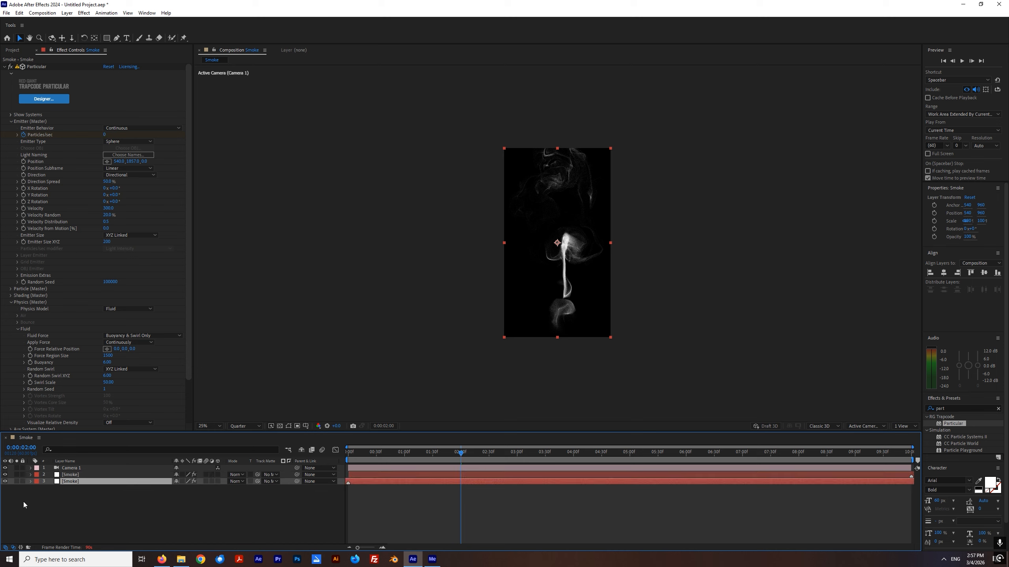
pyautogui.click(5, 482)
pyautogui.click(5, 481)
pyautogui.click(359, 475)
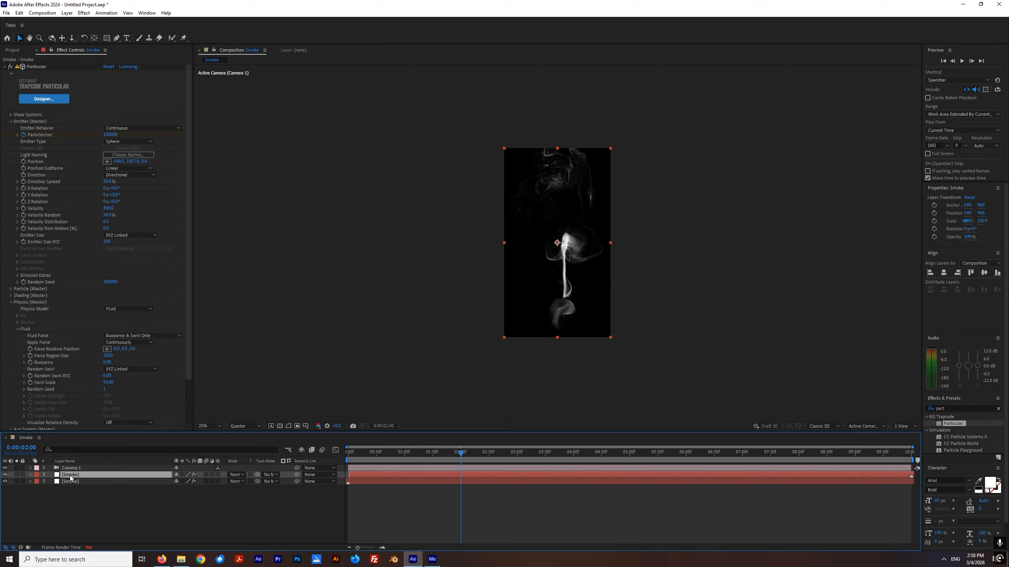
pyautogui.click(6, 476)
pyautogui.click(5, 475)
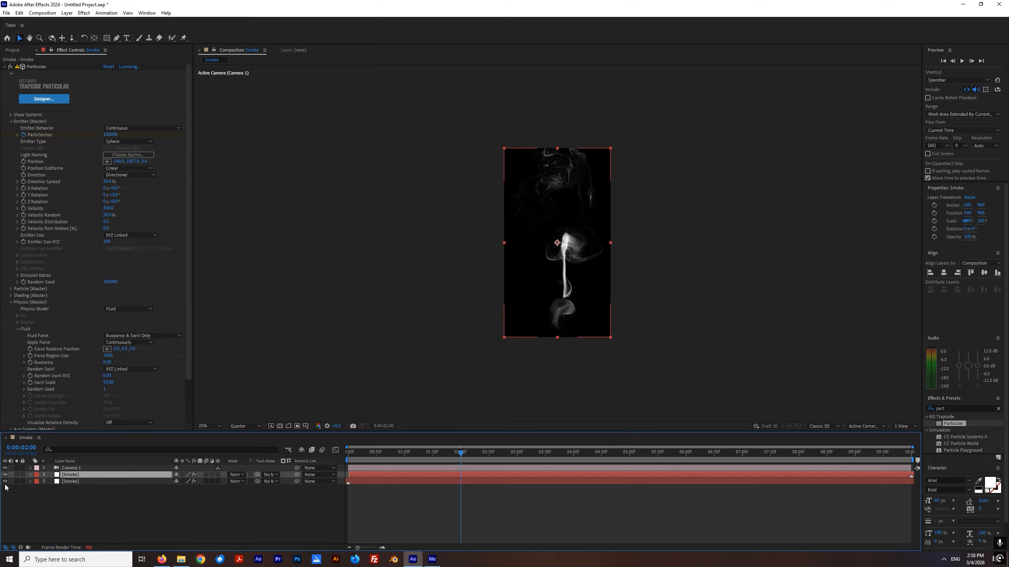
pyautogui.click(6, 482)
pyautogui.click(5, 482)
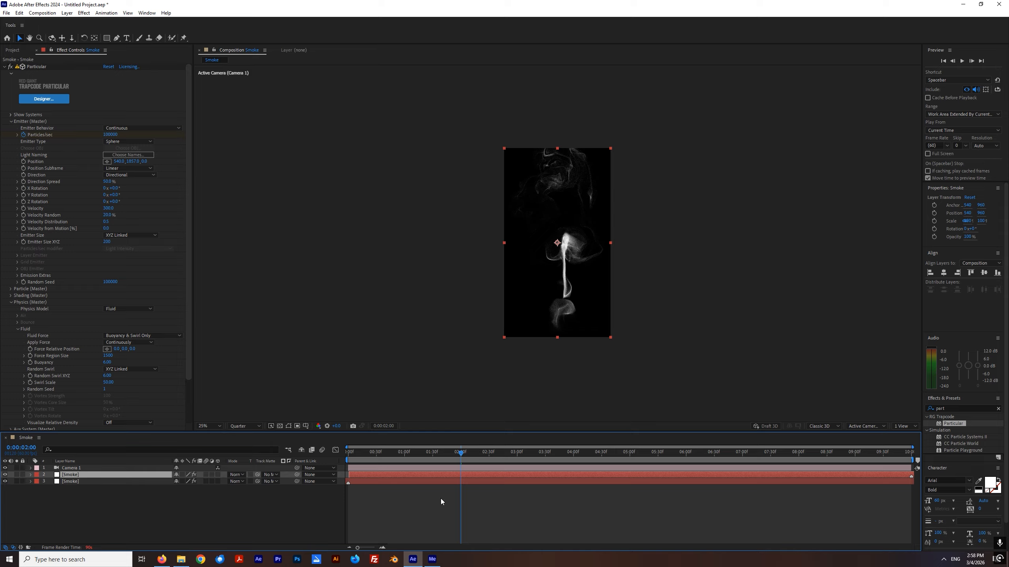
# - Preview the two-layer smoke from 0:00:00:00, then scrub to 0:00:02:01
pyautogui.moveTo(357, 455); pyautogui.dragTo(319, 456)
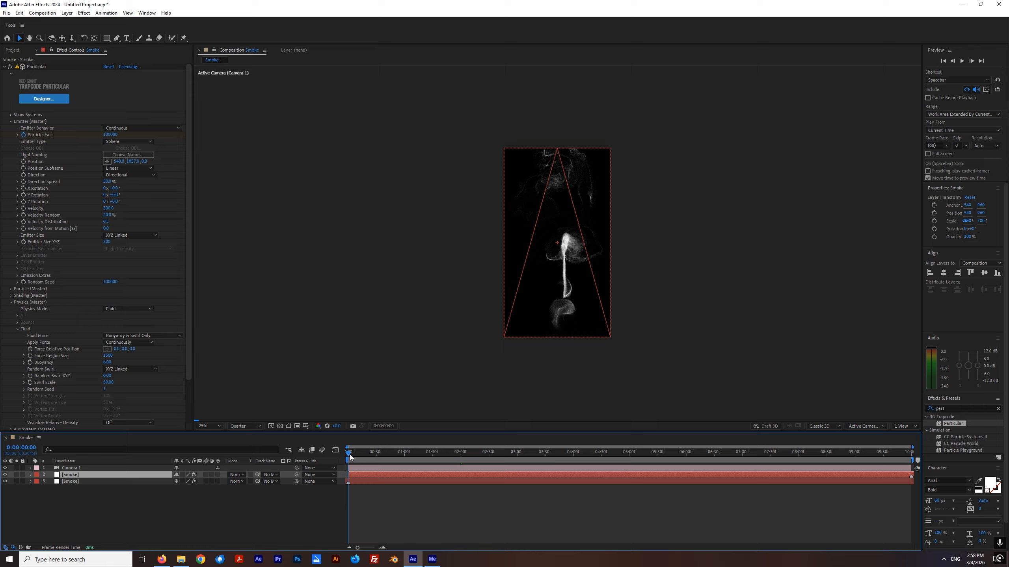
pyautogui.press('space')
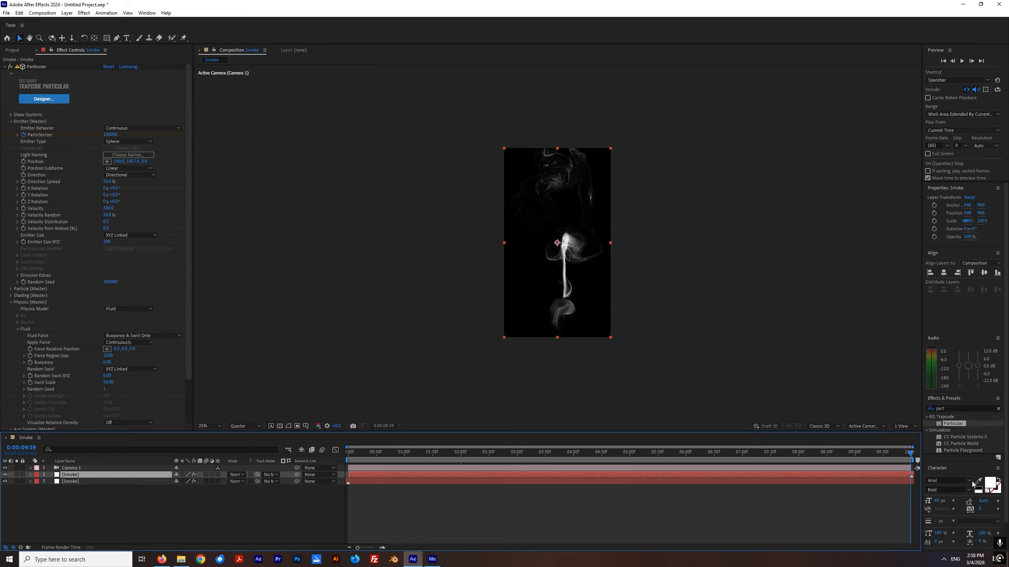
pyautogui.press('space')
pyautogui.moveTo(342, 457); pyautogui.dragTo(460, 470)
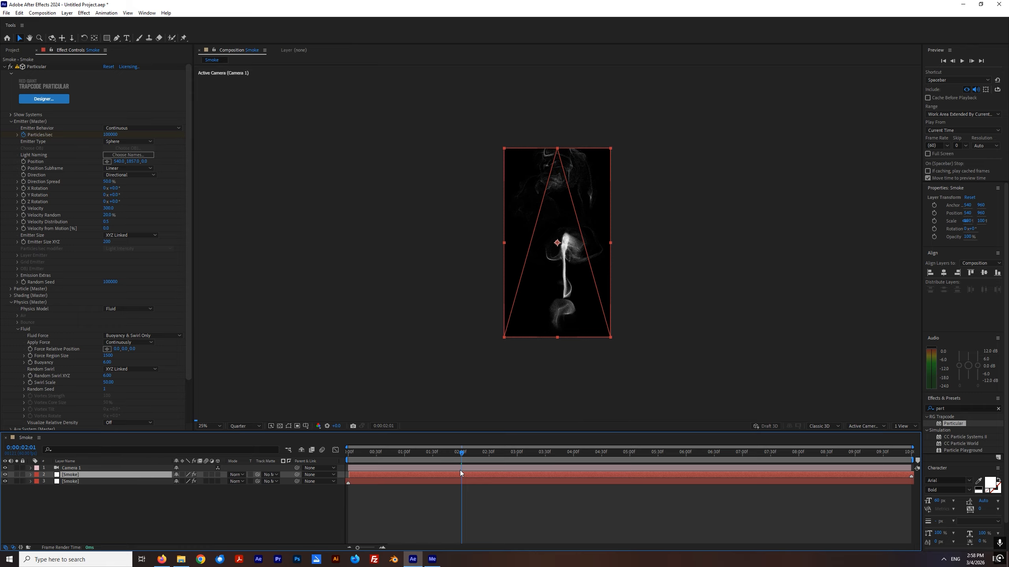
# - Delete the upper Smoke copy, keeping only the original Smoke layer
pyautogui.click(372, 276)
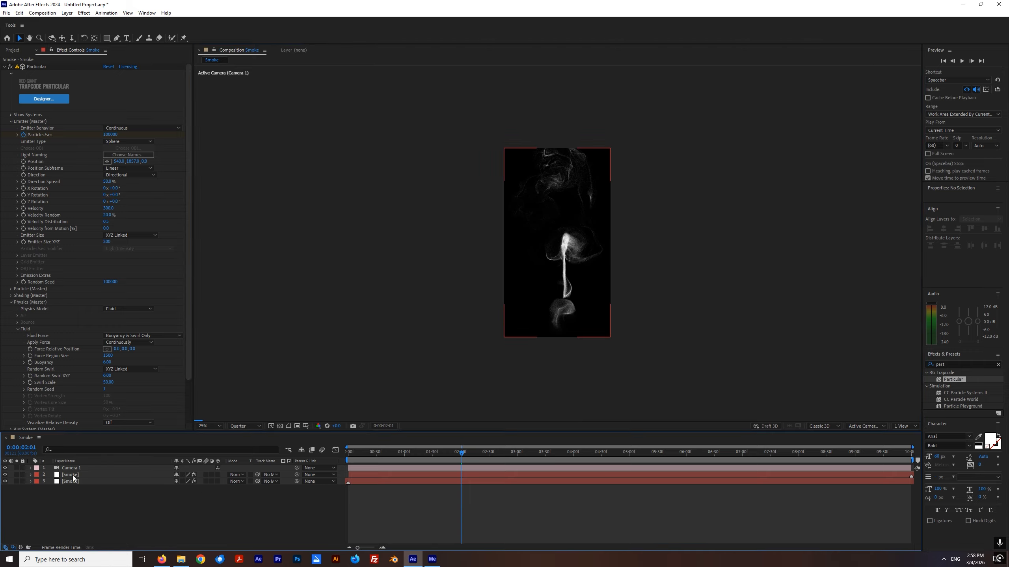
pyautogui.click(99, 476)
pyautogui.press('Delete')
# - Collapse the remaining Smoke layer's Emitter settings and view the Random Seed in its Fluid physics settings
pyautogui.click(73, 476)
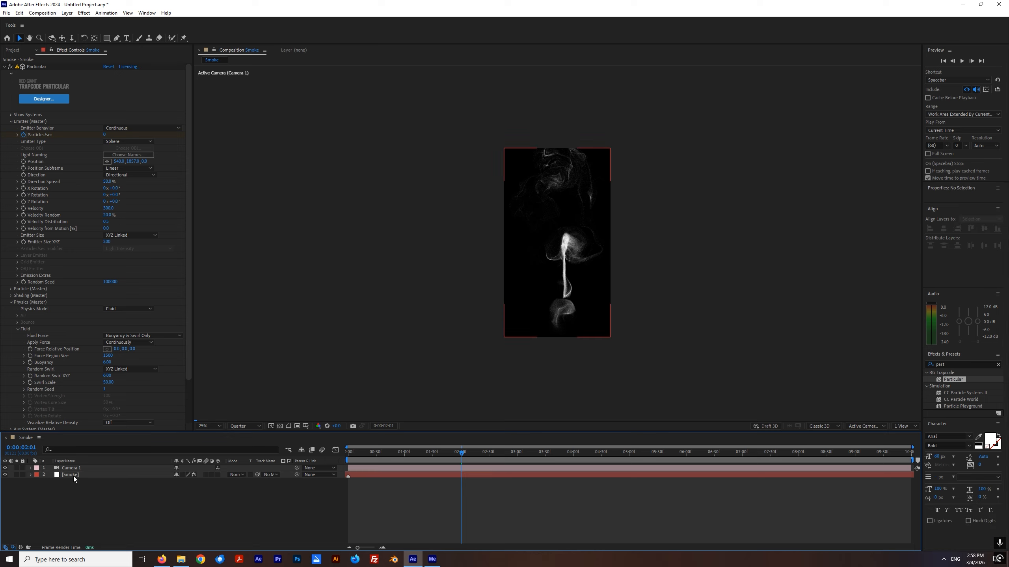
pyautogui.click(11, 122)
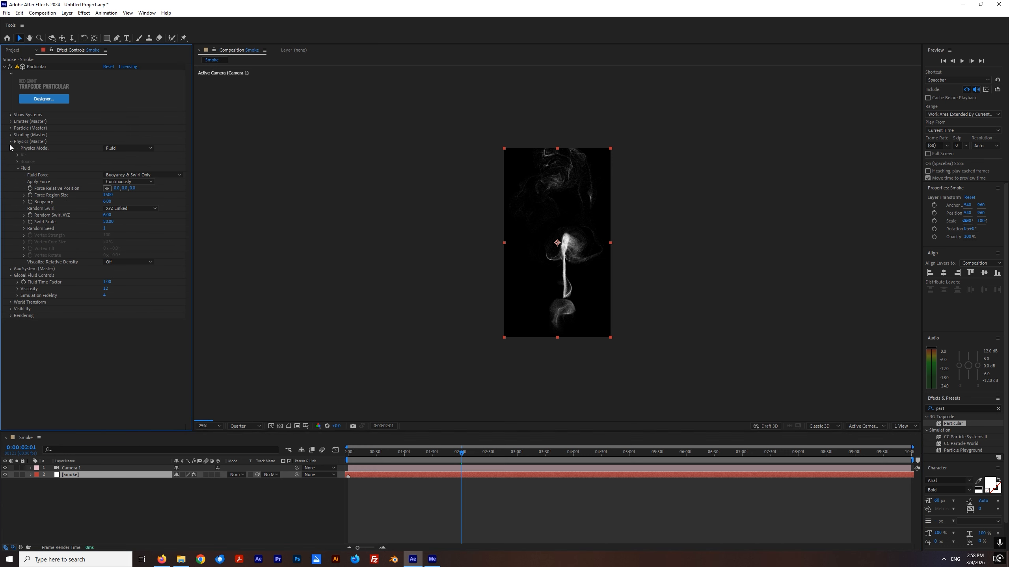
pyautogui.click(104, 228)
pyautogui.click(116, 511)
pyautogui.click(76, 476)
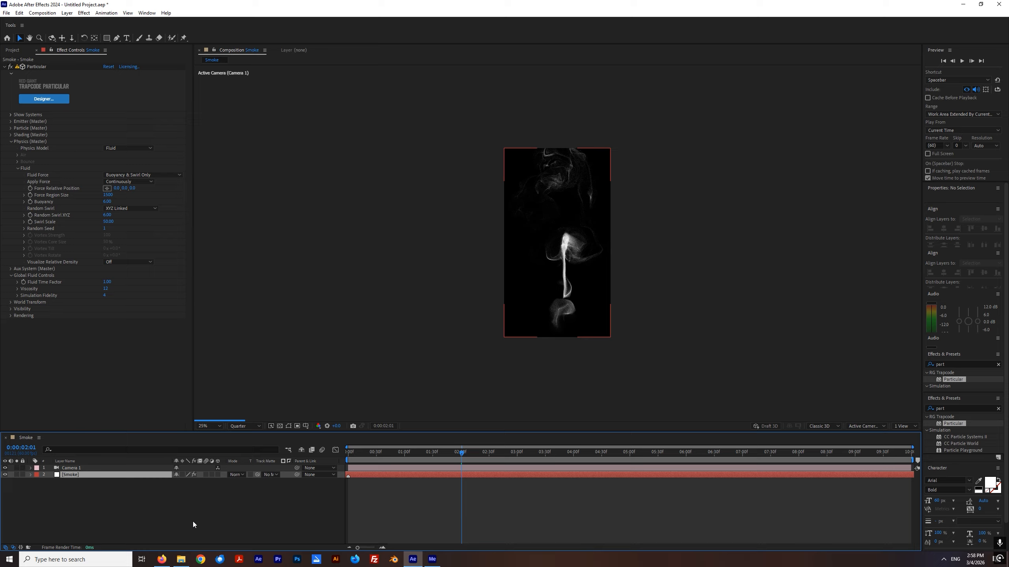
pyautogui.click(80, 503)
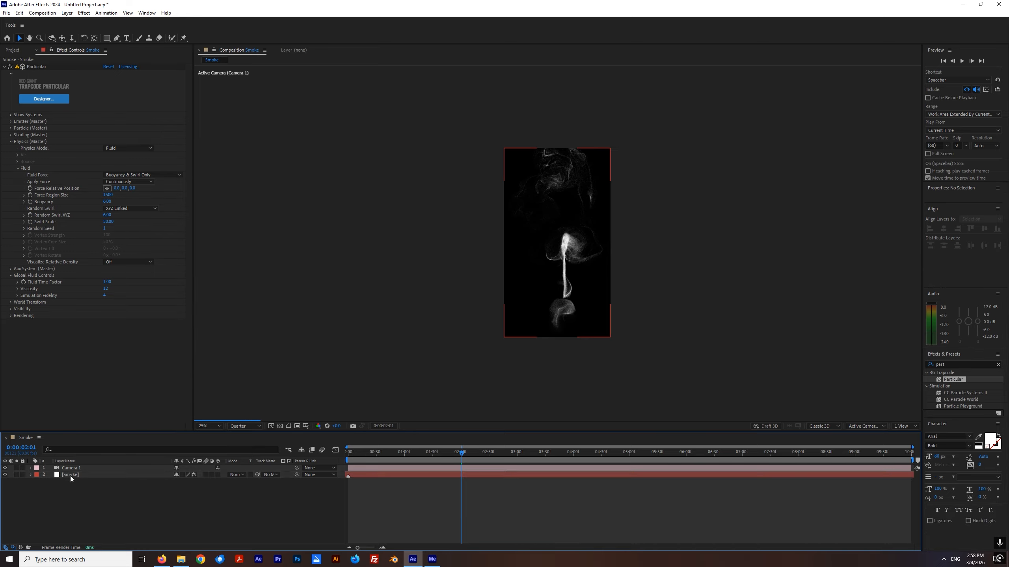
# - Duplicate the original Smoke layer again and slide the new copy later until its marker aligns with the last frame, 0:00:09:59
pyautogui.click(70, 477)
pyautogui.hotkey('ctrl', 'd')
pyautogui.moveTo(377, 476); pyautogui.dragTo(939, 482)
pyautogui.click(914, 453)
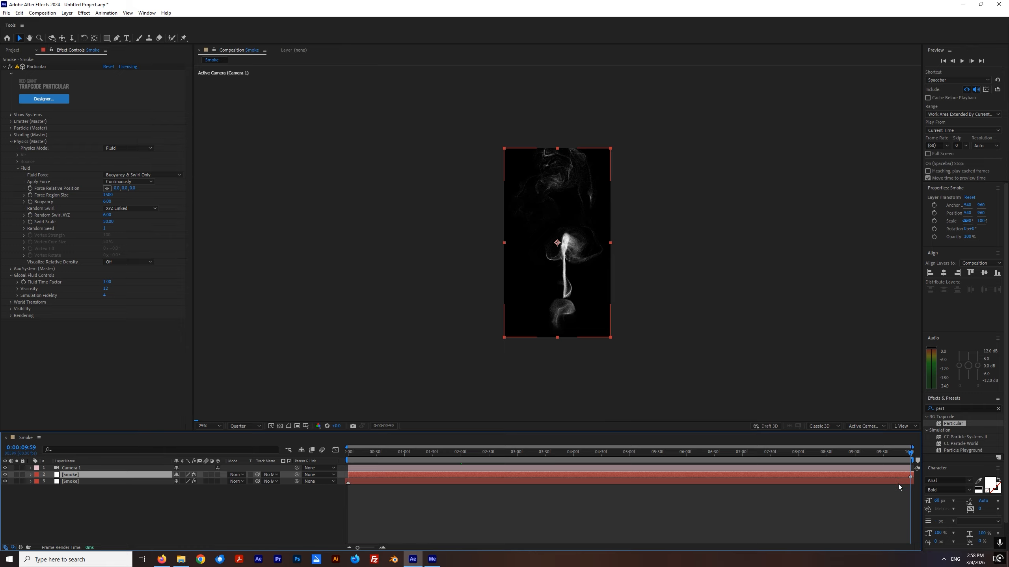
pyautogui.press('=')
pyautogui.press('=')
pyautogui.moveTo(895, 547); pyautogui.dragTo(913, 547)
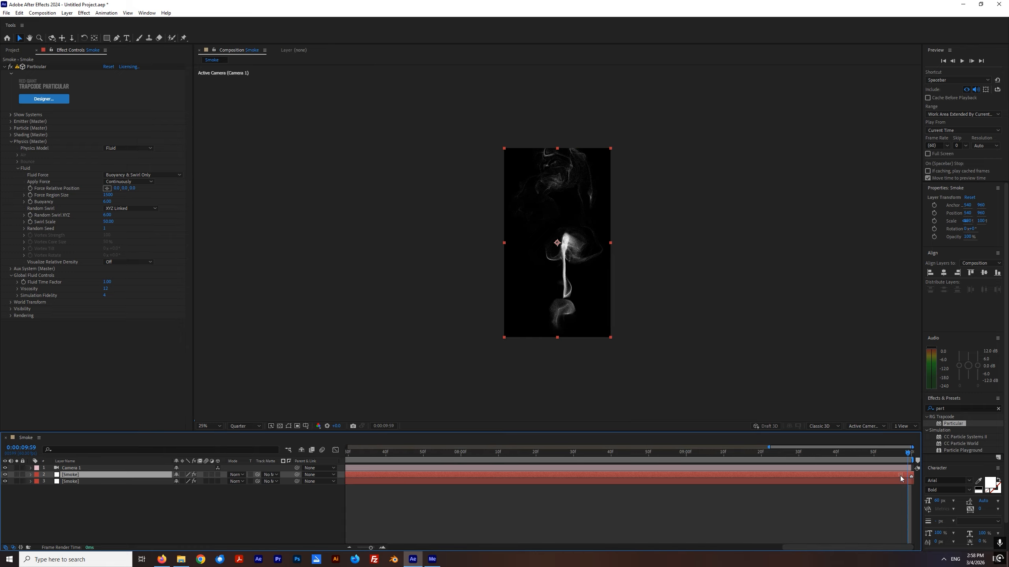
pyautogui.moveTo(897, 476); pyautogui.dragTo(898, 477)
pyautogui.press('-')
pyautogui.press('-')
pyautogui.press('-')
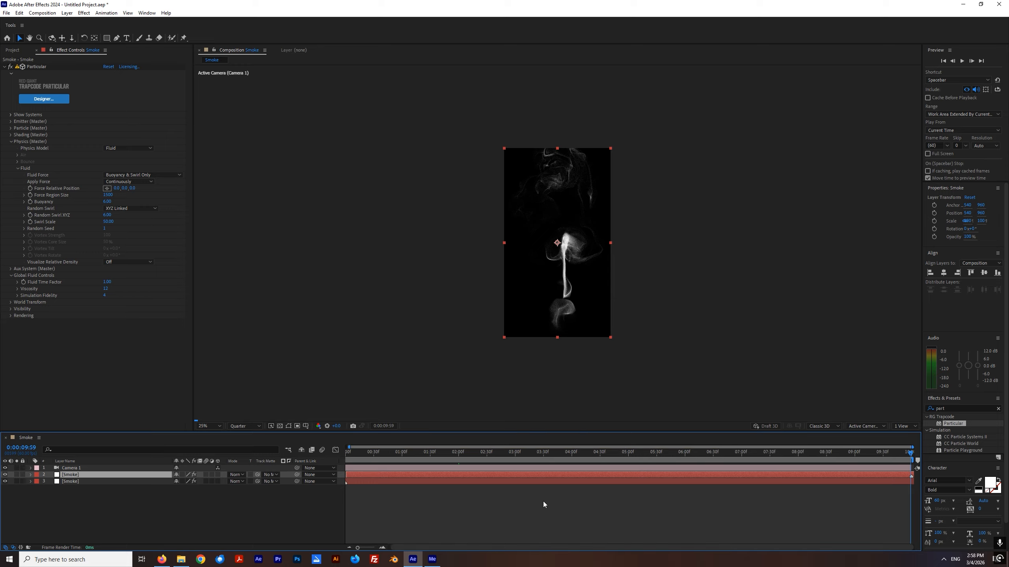
# - Return to 0:00:00:00 and select the upper and then the lower Smoke layer
pyautogui.moveTo(357, 454); pyautogui.dragTo(329, 459)
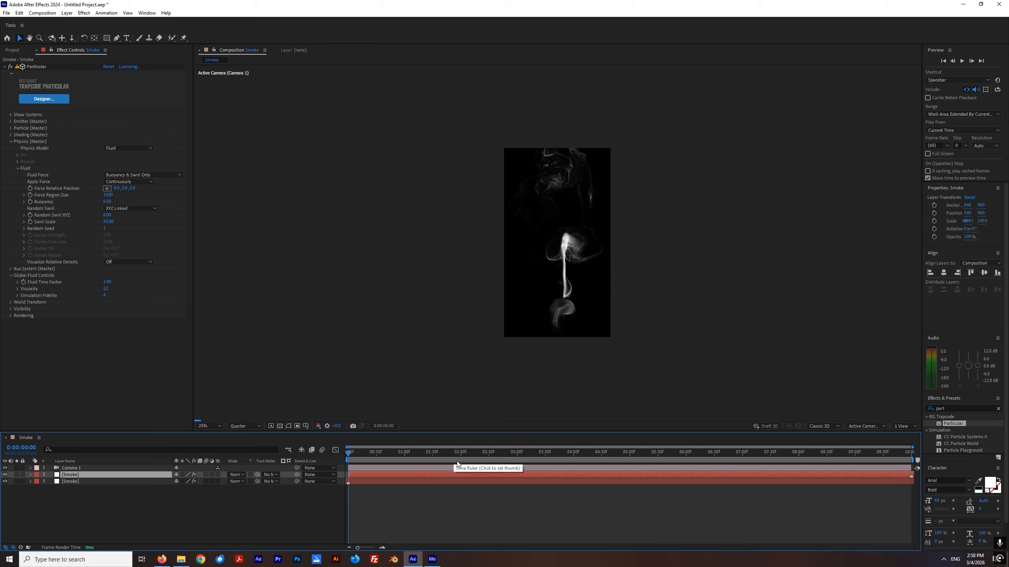
pyautogui.click(461, 507)
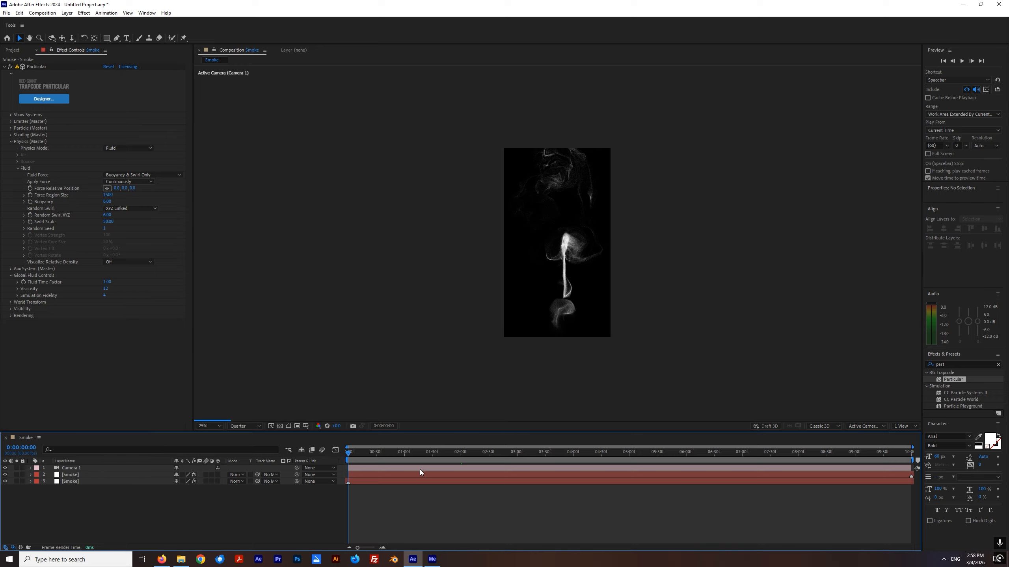
pyautogui.click(68, 477)
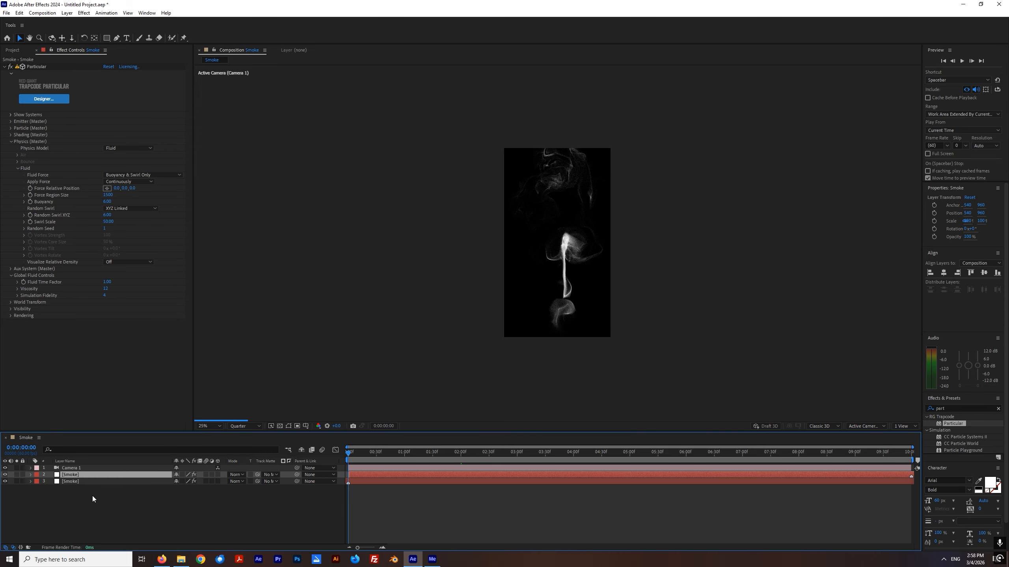
pyautogui.click(72, 483)
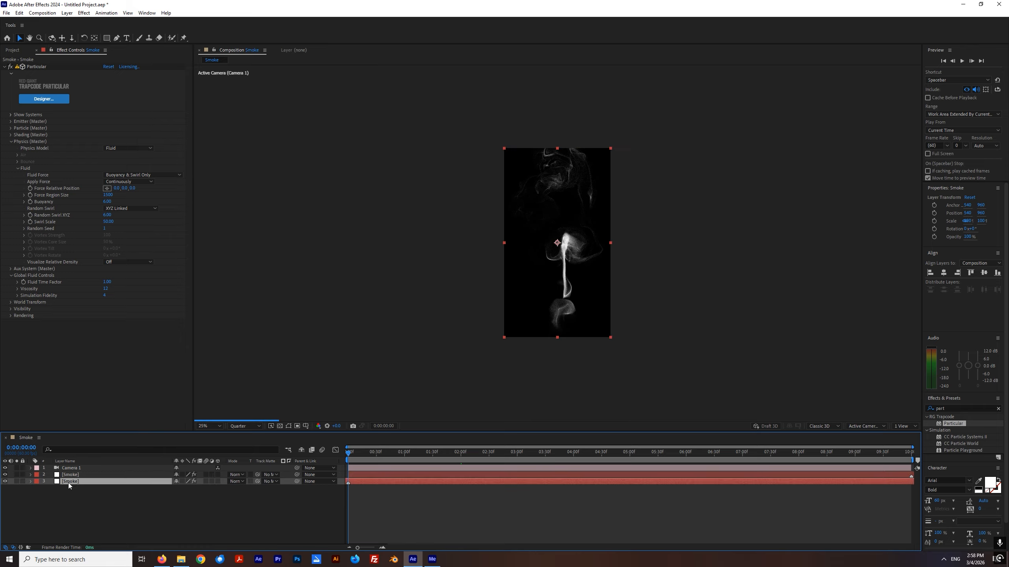